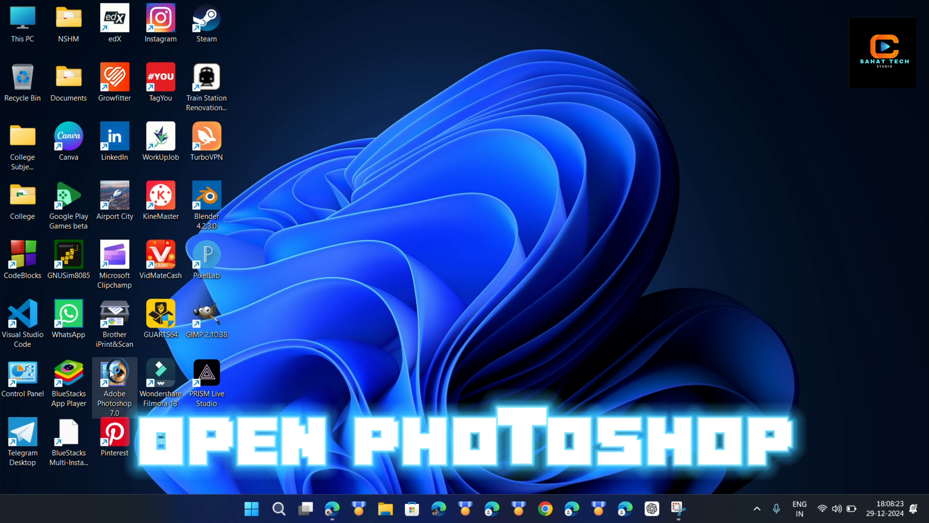
# - Create a new white A4 RGB document at 300 pixels/inch in Adobe Photoshop 7.0 and maximize its window
pyautogui.doubleClick(111, 374)
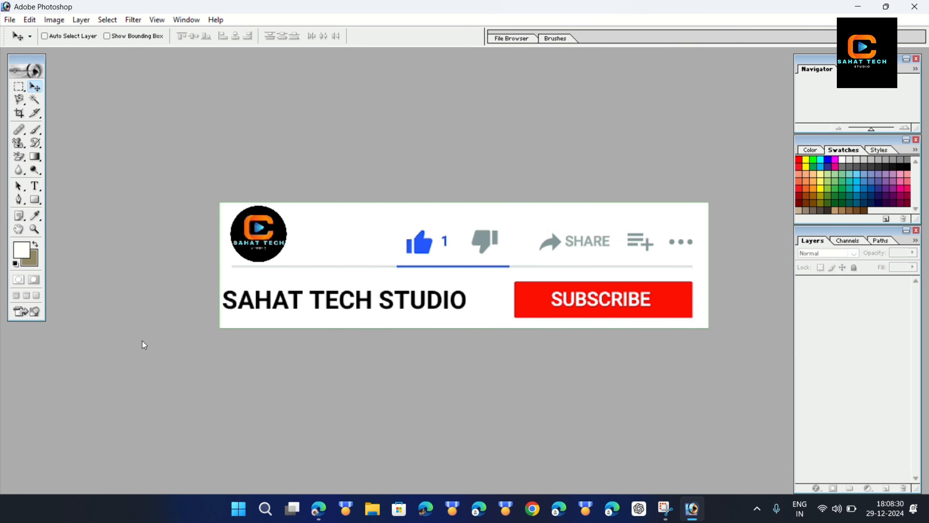
pyautogui.click(10, 20)
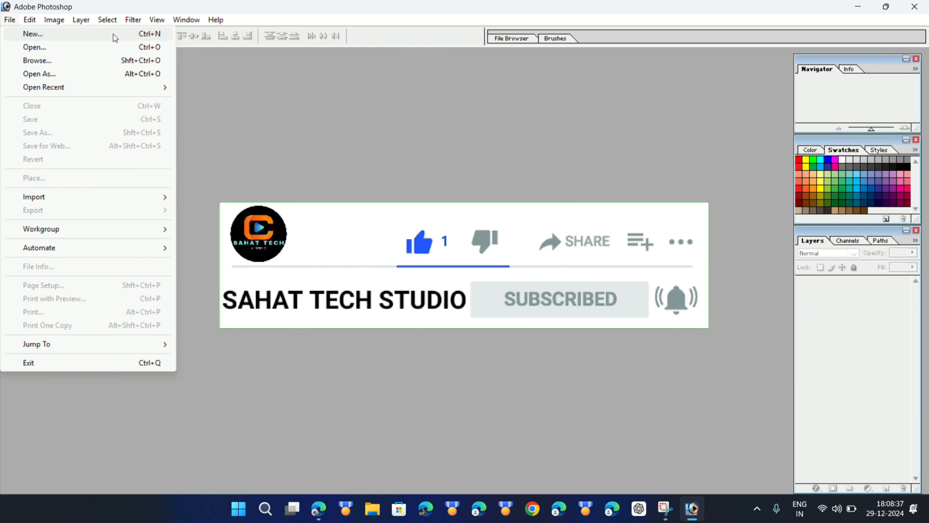
pyautogui.click(40, 33)
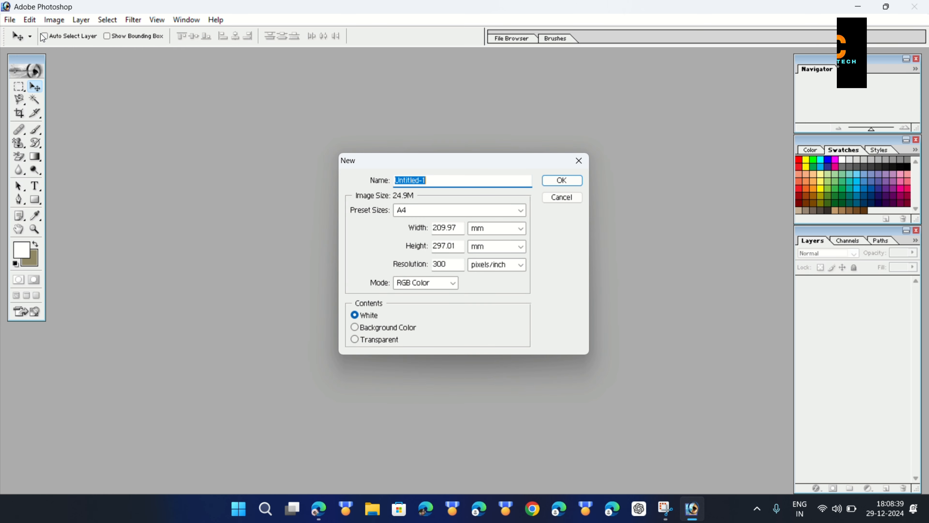
pyautogui.click(521, 215)
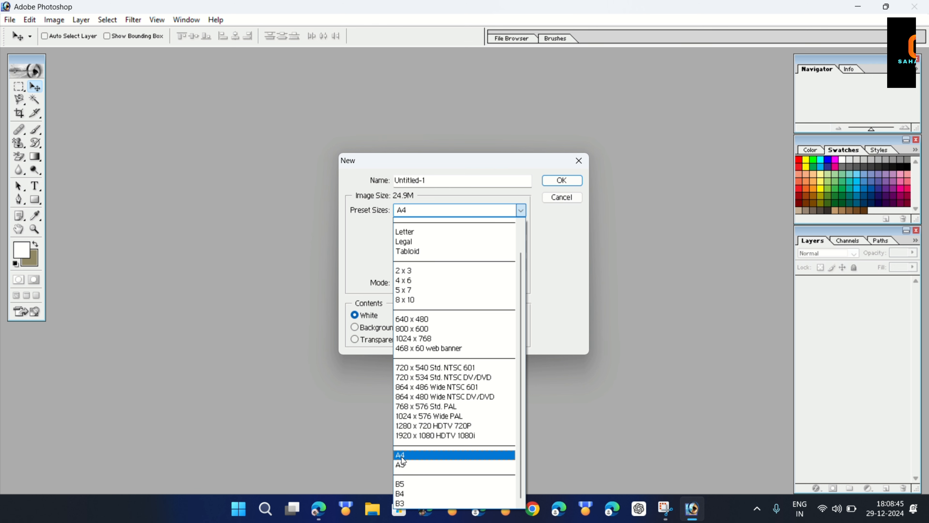
pyautogui.click(455, 455)
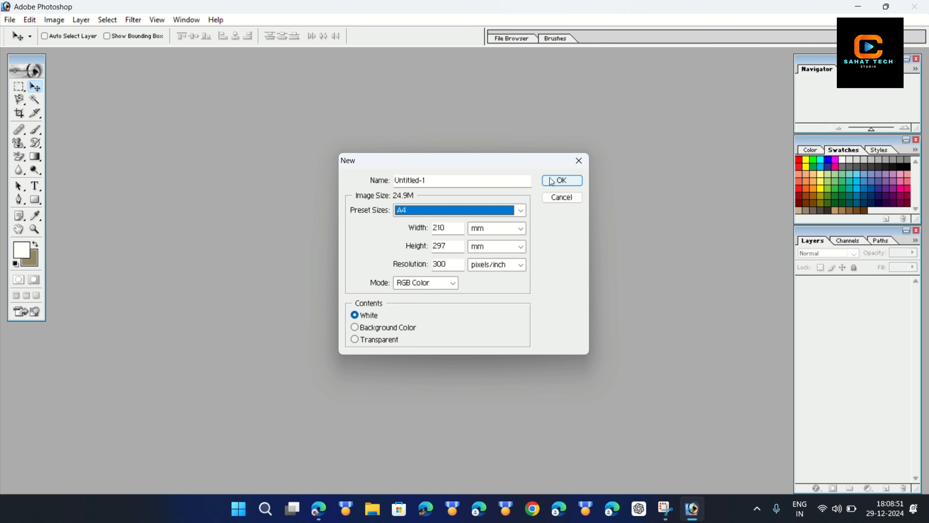
pyautogui.click(562, 179)
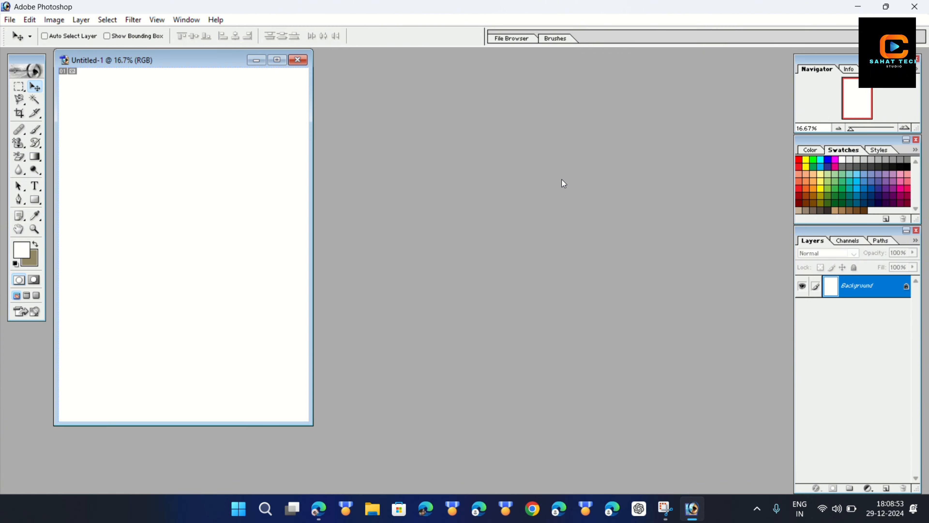
pyautogui.moveTo(205, 56); pyautogui.dragTo(341, 64)
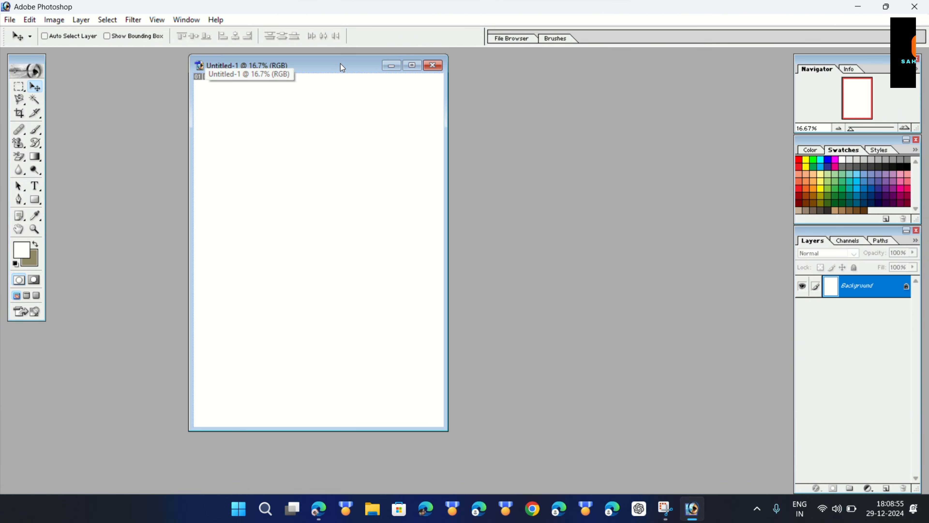
pyautogui.click(410, 65)
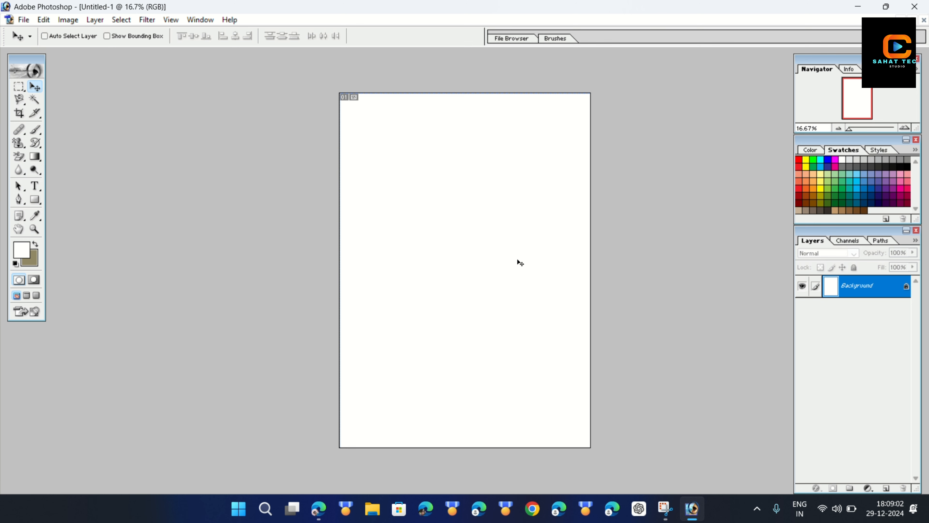
# - Add a Solid Color fill layer in black (000000) above the Background layer
pyautogui.click(869, 489)
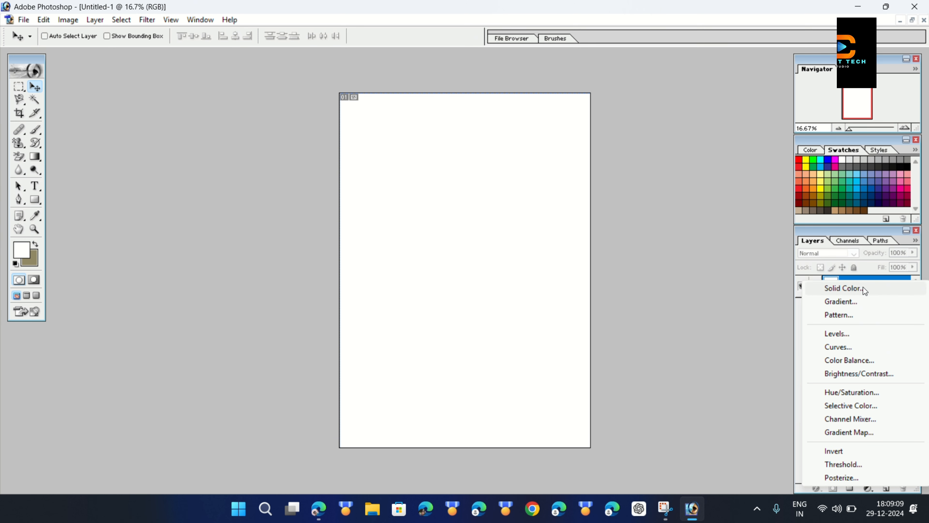
pyautogui.click(881, 287)
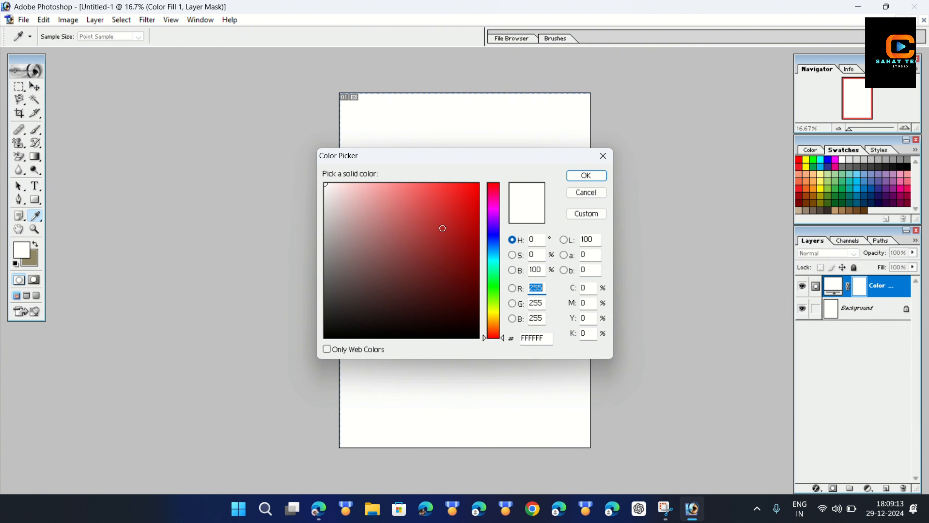
pyautogui.moveTo(381, 307); pyautogui.dragTo(489, 347)
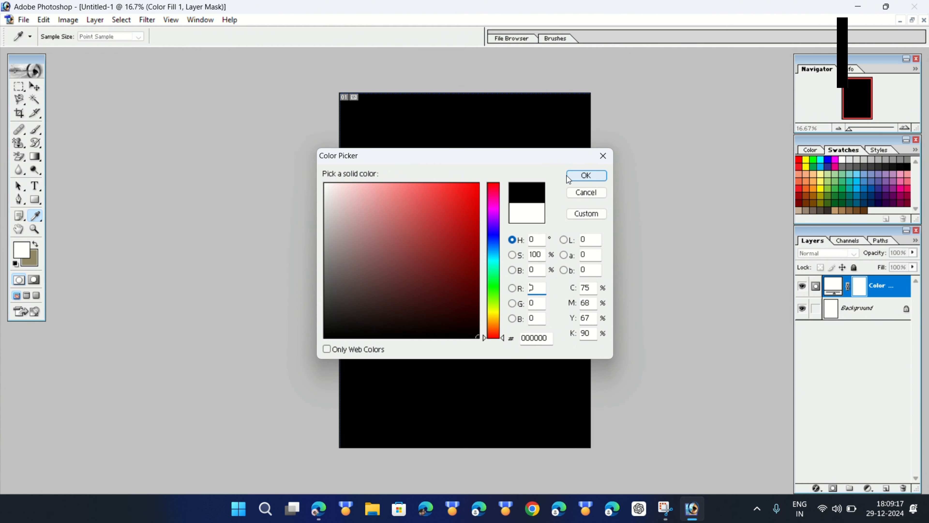
pyautogui.click(589, 177)
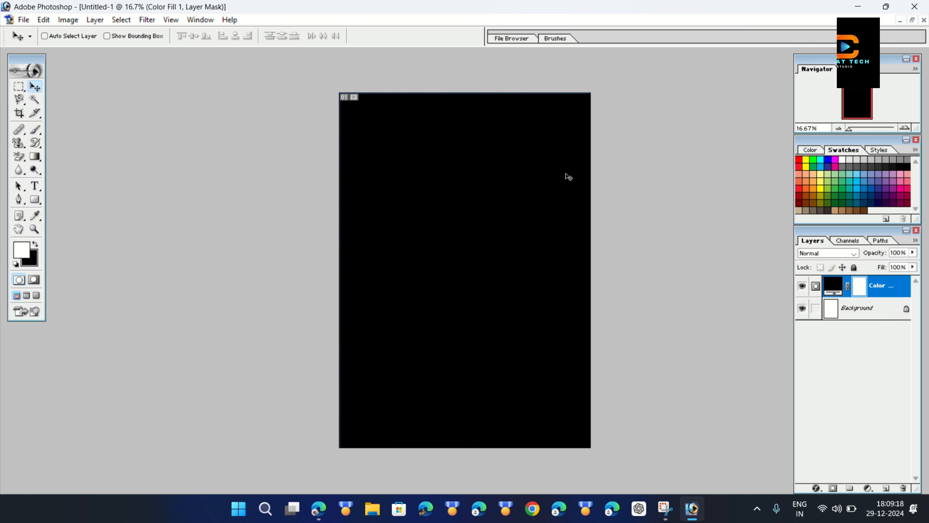
# - Add a white letter "S" in Montserrat Regular at 700 pt and move it to about the middle of the canvas
pyautogui.click(35, 186)
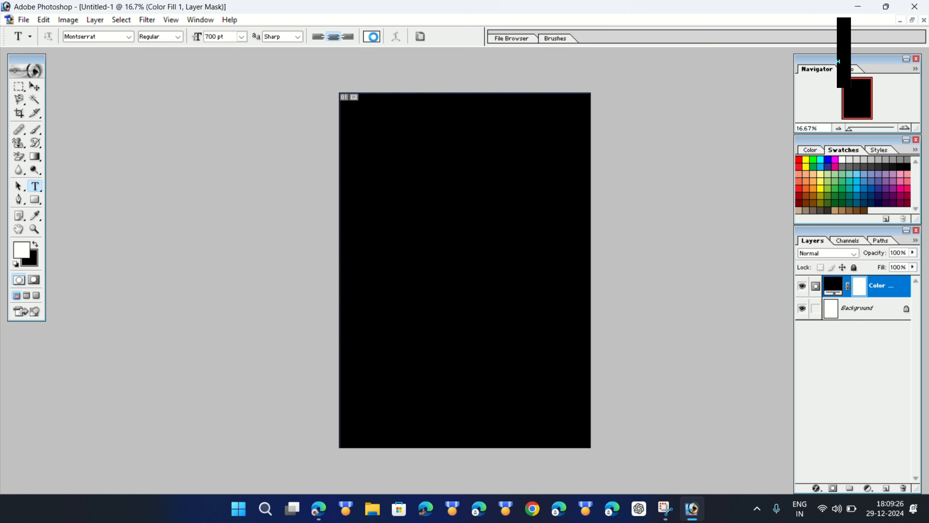
pyautogui.click(372, 37)
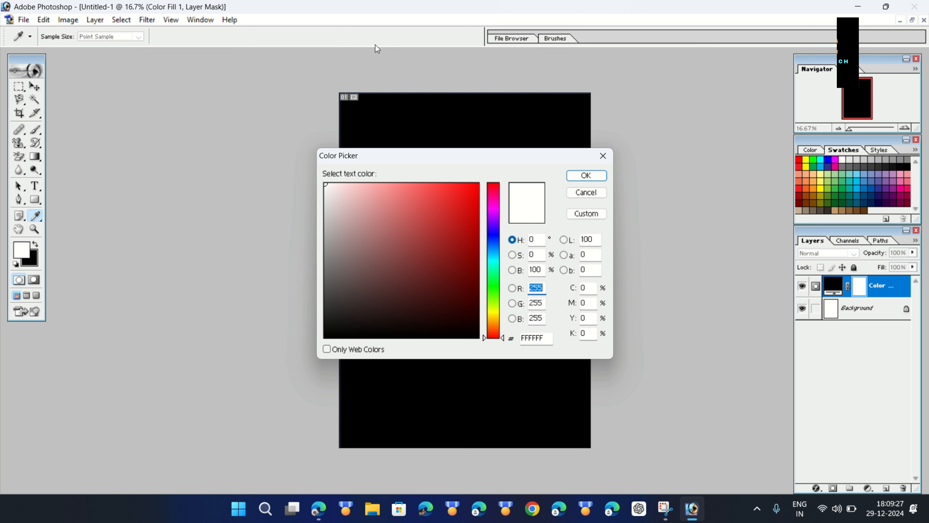
pyautogui.click(586, 176)
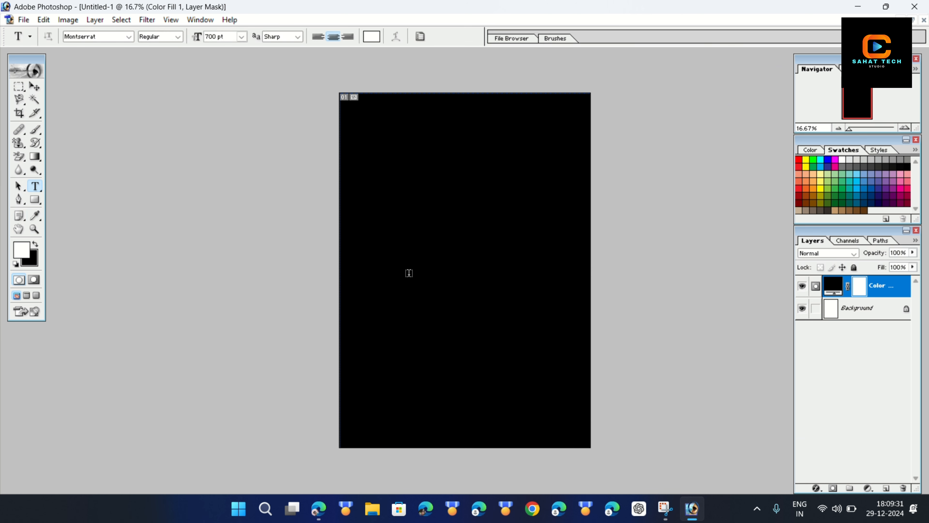
pyautogui.click(406, 282)
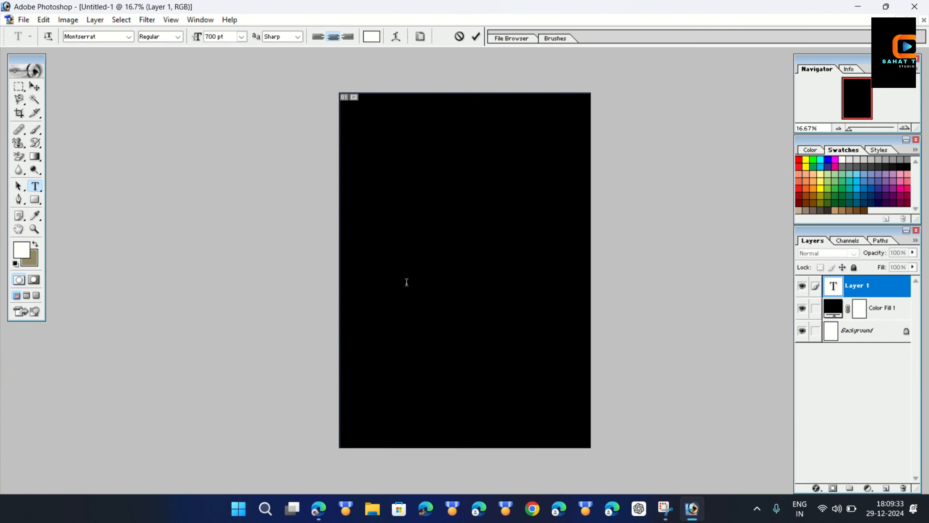
pyautogui.write('S')
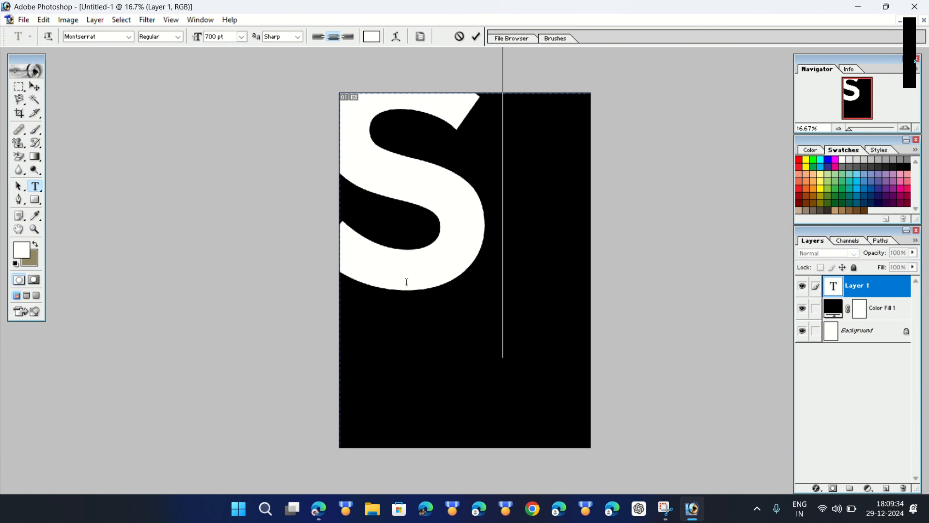
pyautogui.click(34, 85)
pyautogui.moveTo(414, 189); pyautogui.dragTo(472, 270)
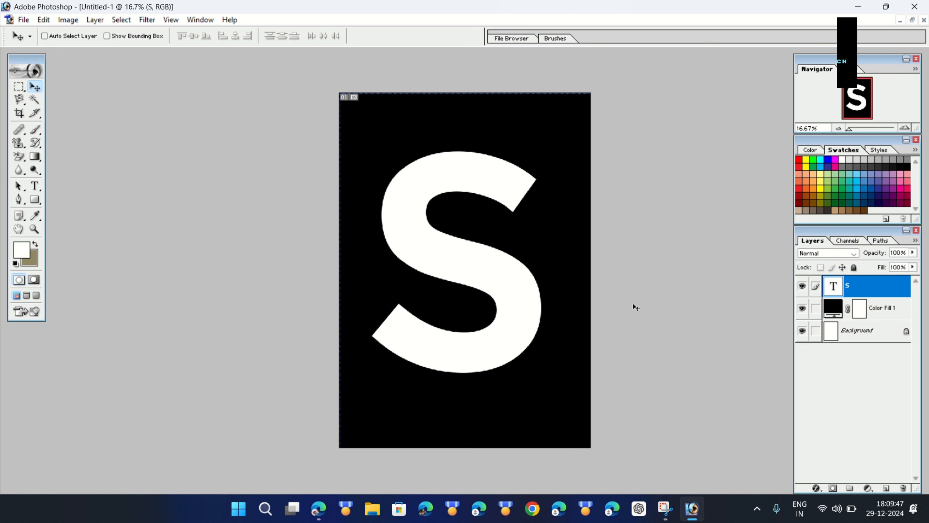
# - Duplicate the white "S" text layer and recolor the copy's letter bright red
pyautogui.hotkey('ctrl', 'j')
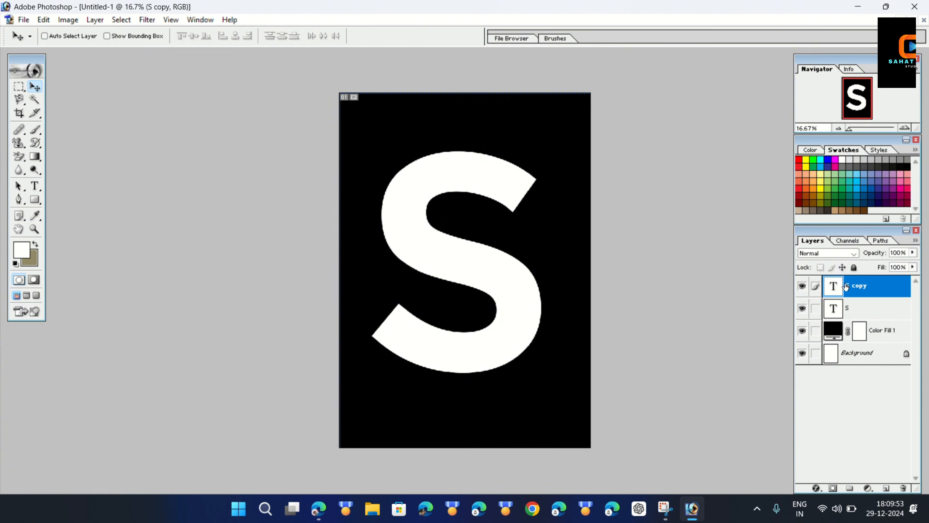
pyautogui.click(37, 183)
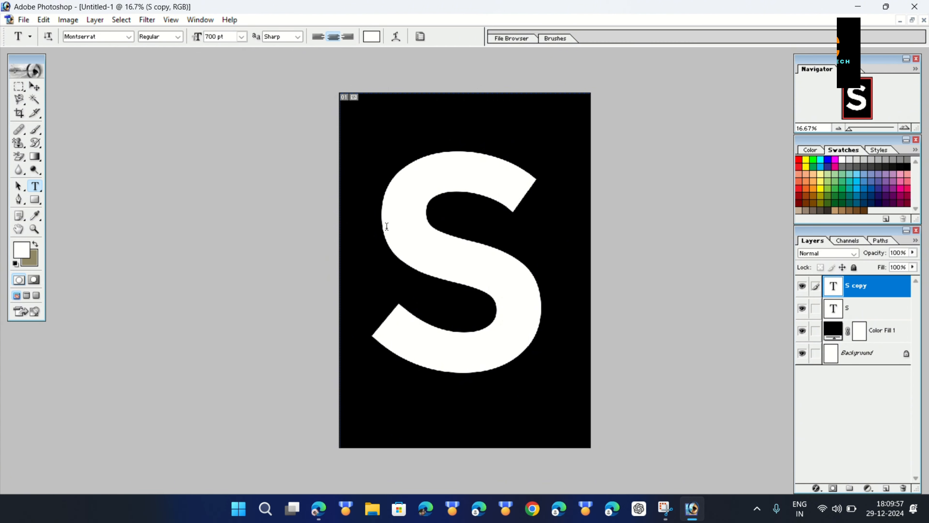
pyautogui.doubleClick(490, 228)
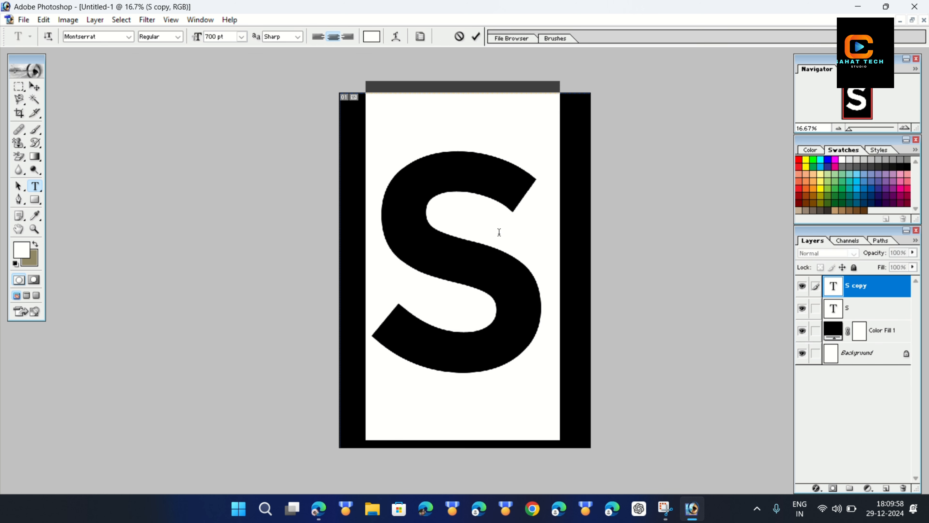
pyautogui.click(368, 39)
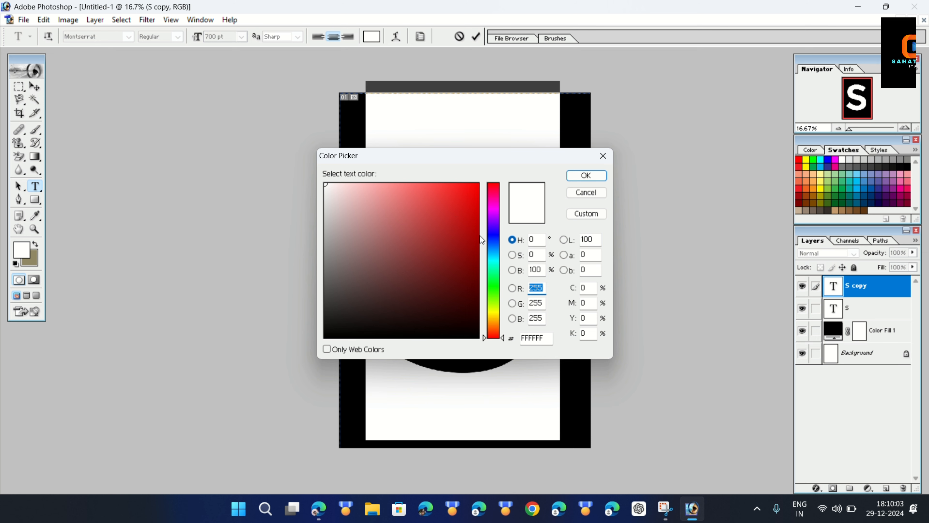
pyautogui.moveTo(460, 198); pyautogui.dragTo(445, 188)
pyautogui.click(587, 175)
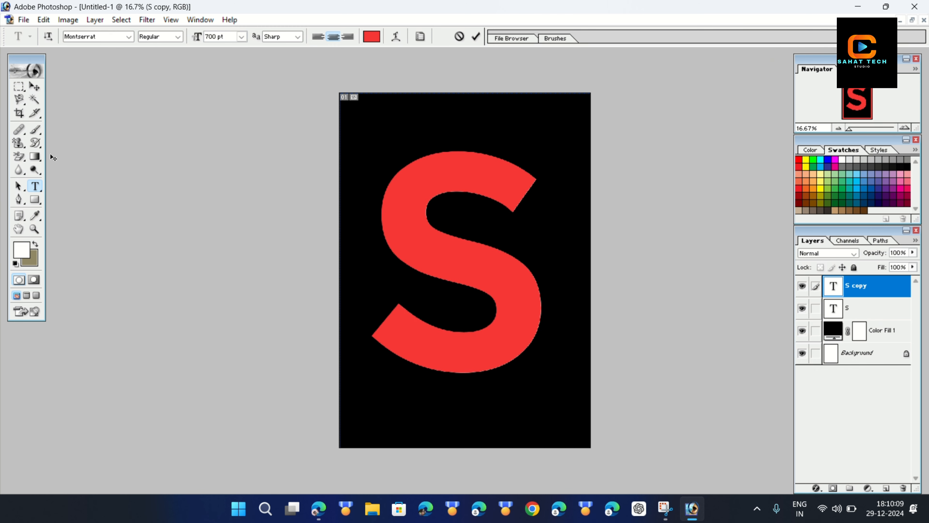
pyautogui.click(34, 87)
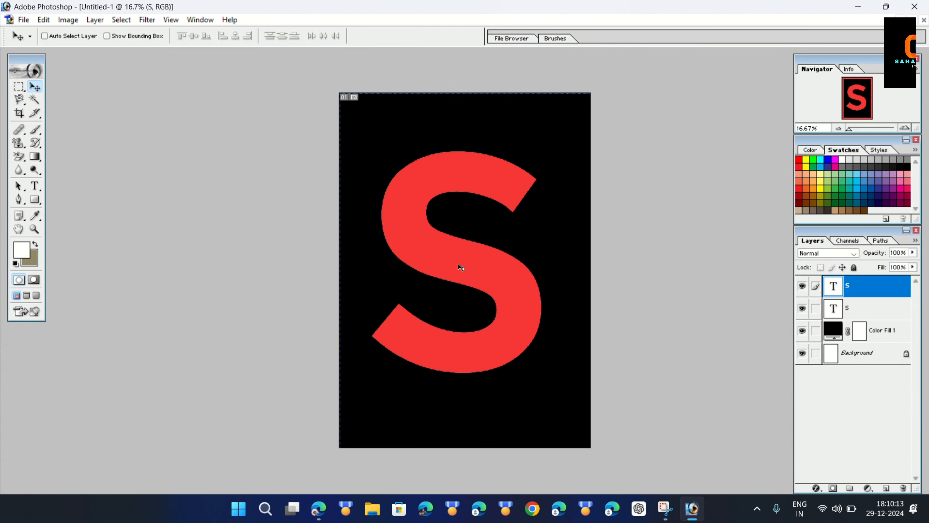
# - Offset the red "S" to the right and slightly down so the white "S" shows along its left edge
pyautogui.press('Right')
pyautogui.press('Right')
pyautogui.press('Right')
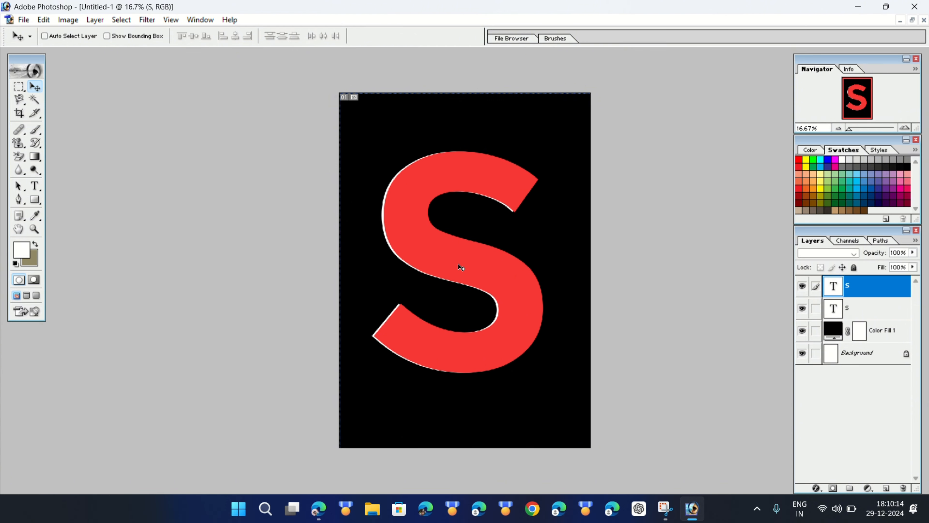
pyautogui.press('Right')
pyautogui.press('Right')
pyautogui.press('Right')
pyautogui.press('Right')
pyautogui.press('Right')
pyautogui.press('Right')
pyautogui.press('Right')
pyautogui.press('Right')
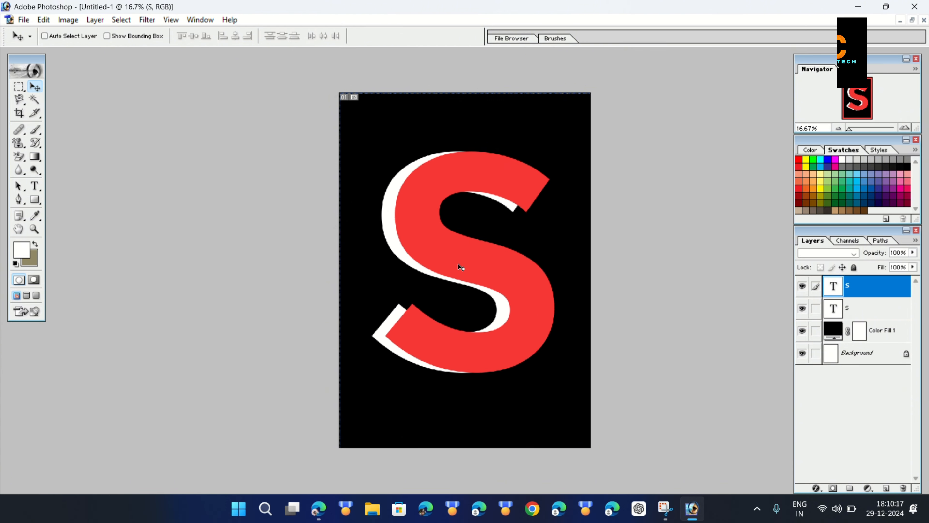
pyautogui.press('Right')
pyautogui.press('Right')
pyautogui.press('Right')
pyautogui.press('Right')
pyautogui.press('Right')
pyautogui.press('Right')
pyautogui.press('Right')
pyautogui.press('Right')
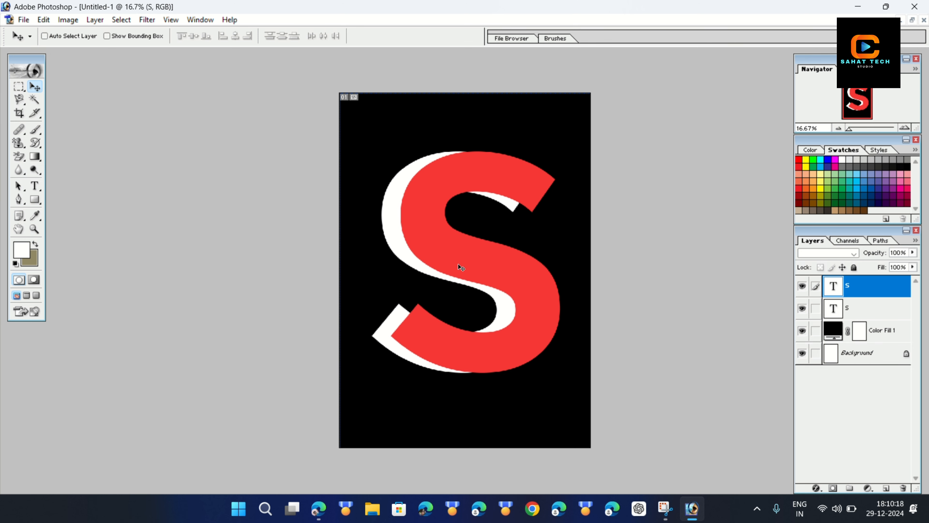
pyautogui.press('Right')
pyautogui.press('Right')
pyautogui.press('Right')
pyautogui.press('Right')
pyautogui.press('Right')
pyautogui.press('Right')
pyautogui.press('Right')
pyautogui.press('Right')
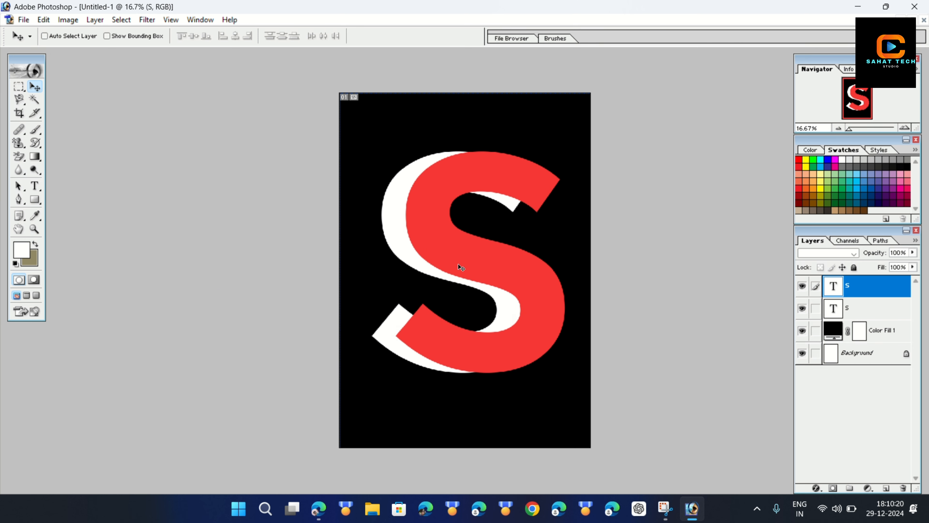
pyautogui.press('Right')
pyautogui.press('Right')
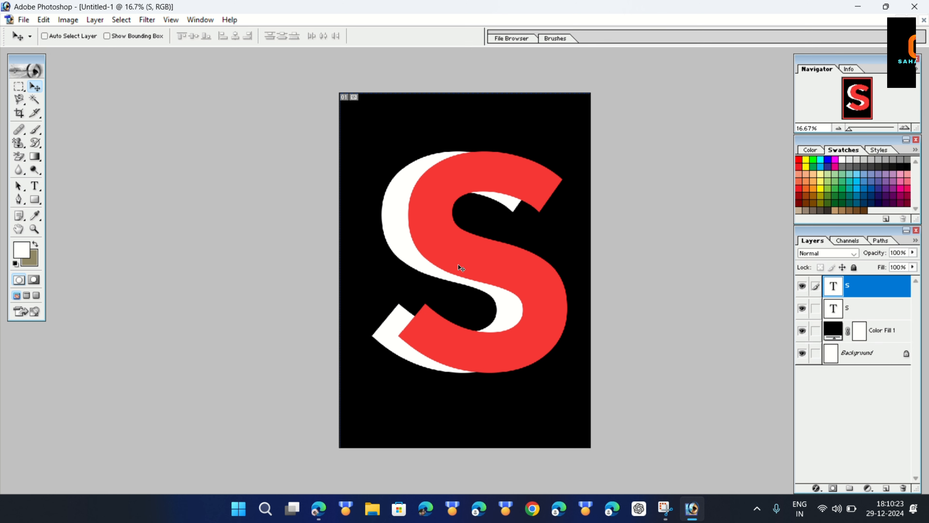
pyautogui.moveTo(458, 268)
pyautogui.mouseDown()
pyautogui.moveTo(470, 285)
pyautogui.moveTo(462, 270)
pyautogui.mouseUp()
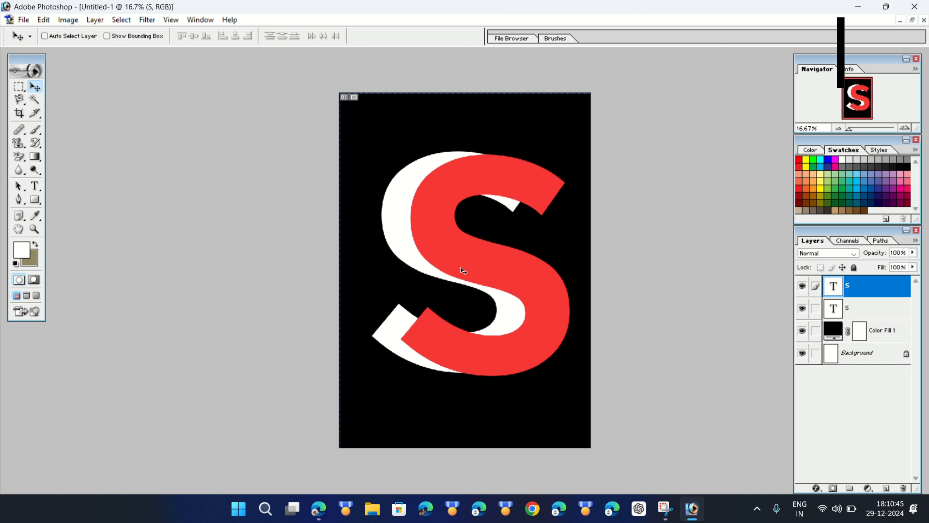
# - Select the canvas from just left of its middle to its right edge and mask the red "S" layer to that selection
pyautogui.click(19, 87)
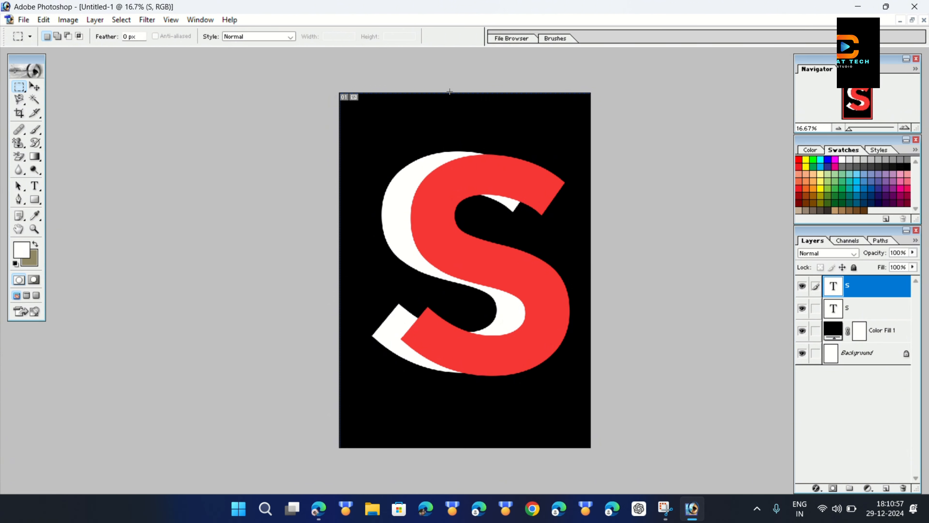
pyautogui.moveTo(450, 91); pyautogui.dragTo(598, 470)
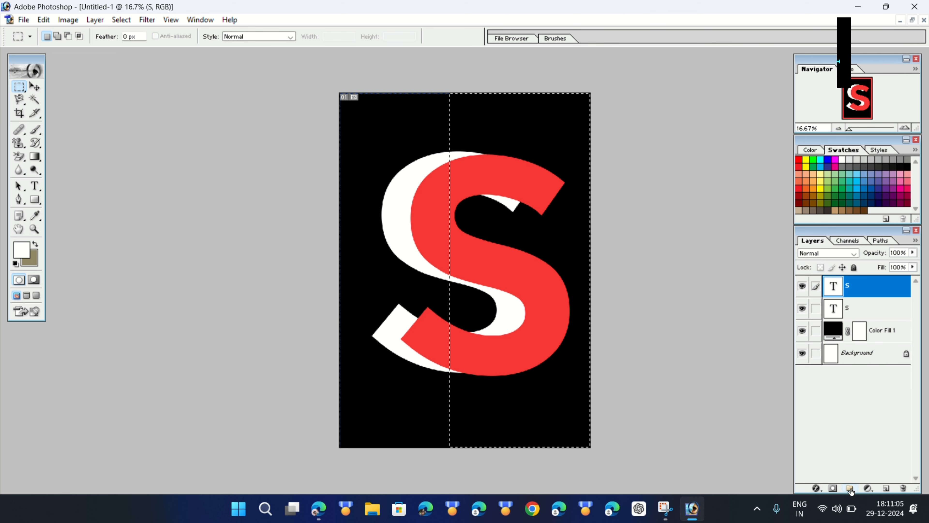
pyautogui.click(833, 489)
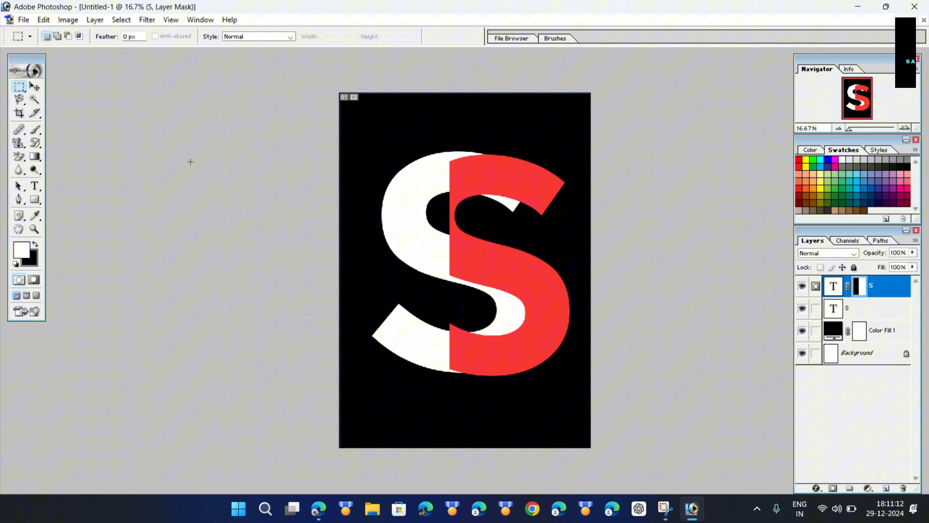
pyautogui.click(35, 87)
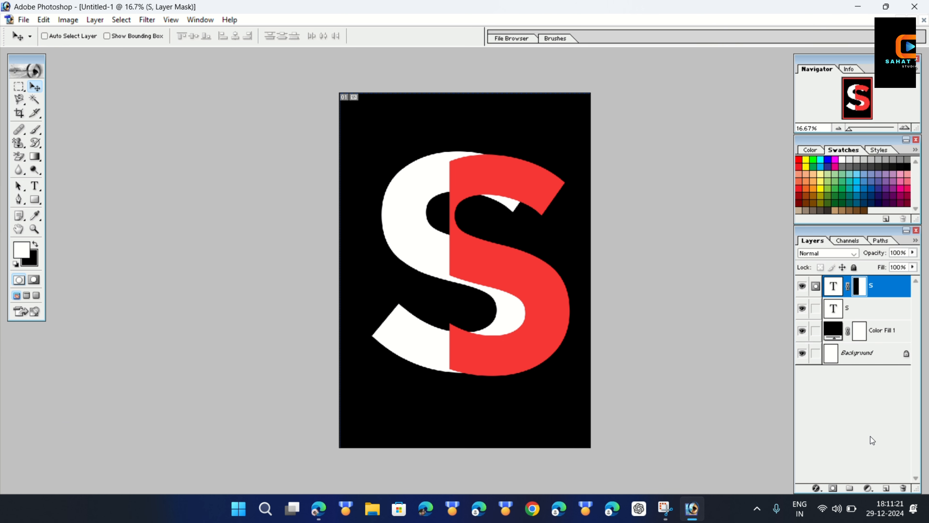
pyautogui.click(864, 488)
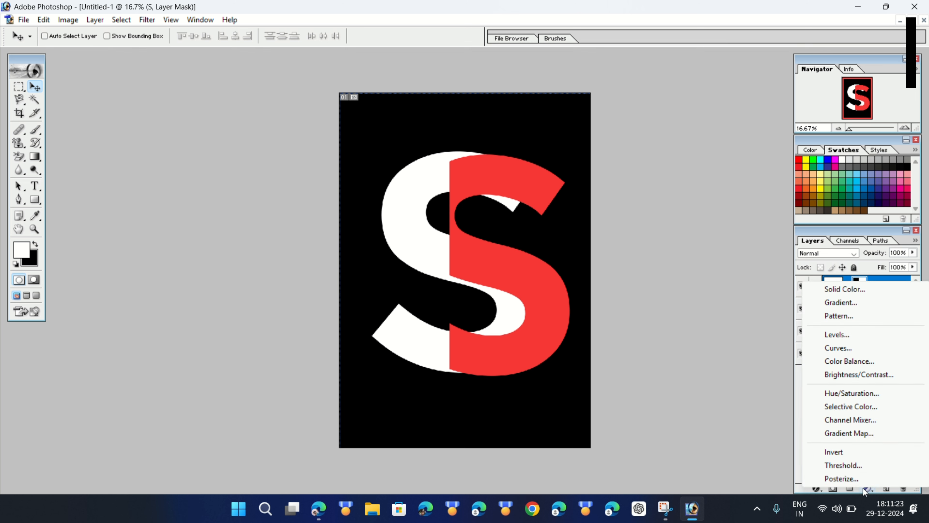
pyautogui.click(854, 289)
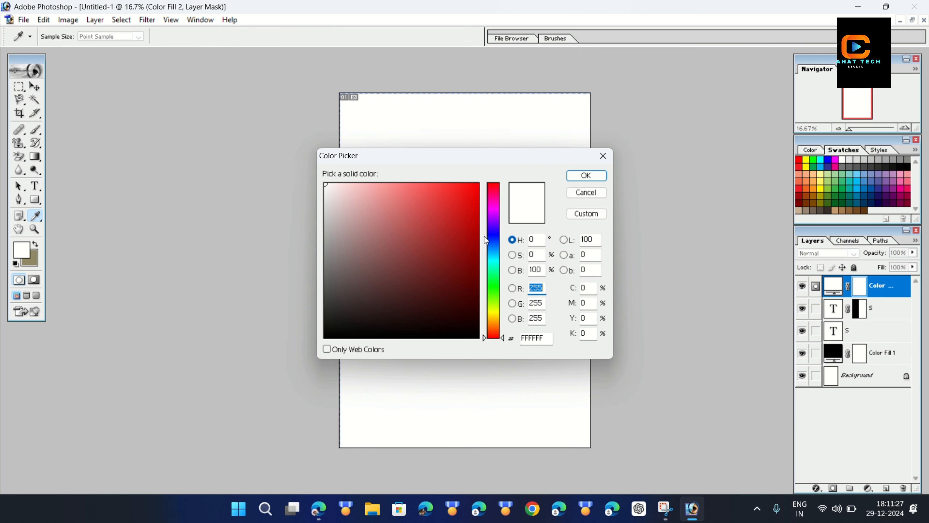
pyautogui.click(601, 193)
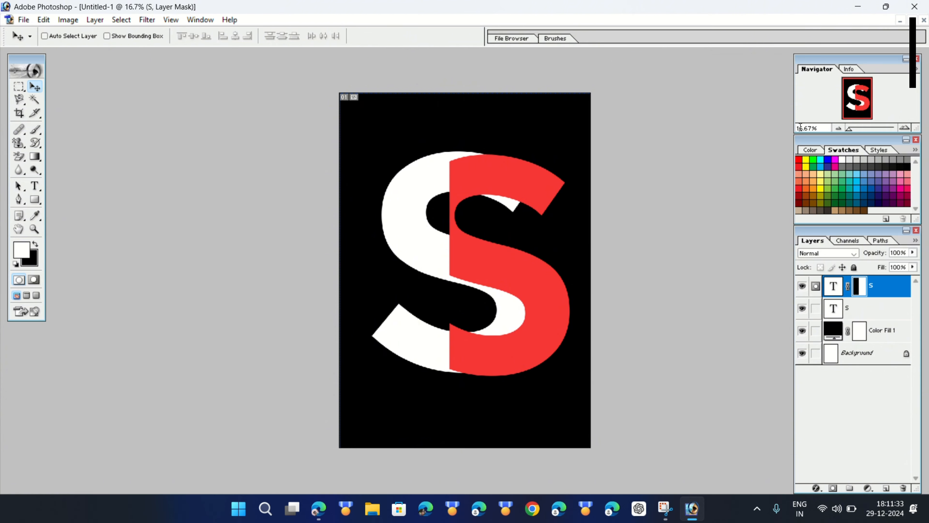
# - Restore the letter document to a floating window and browse for an image to open in the Desktop's Documents folder
pyautogui.click(912, 21)
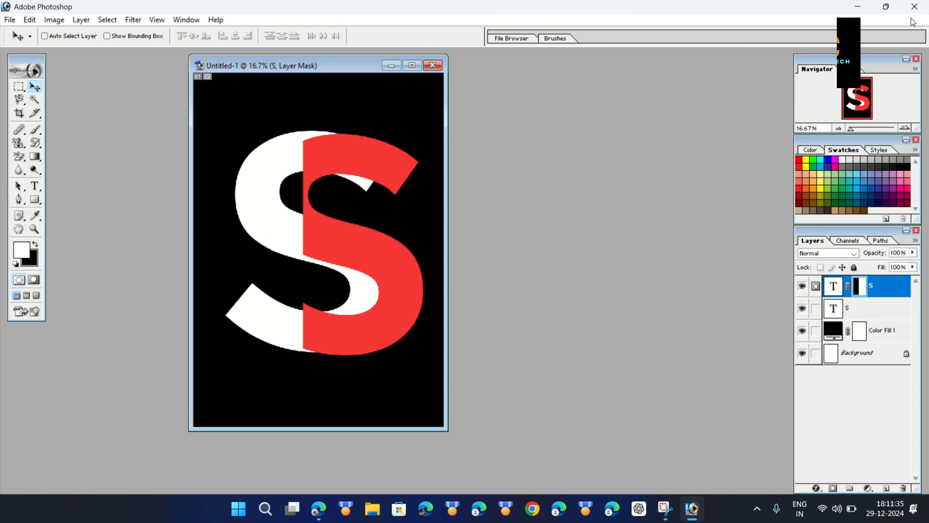
pyautogui.doubleClick(633, 193)
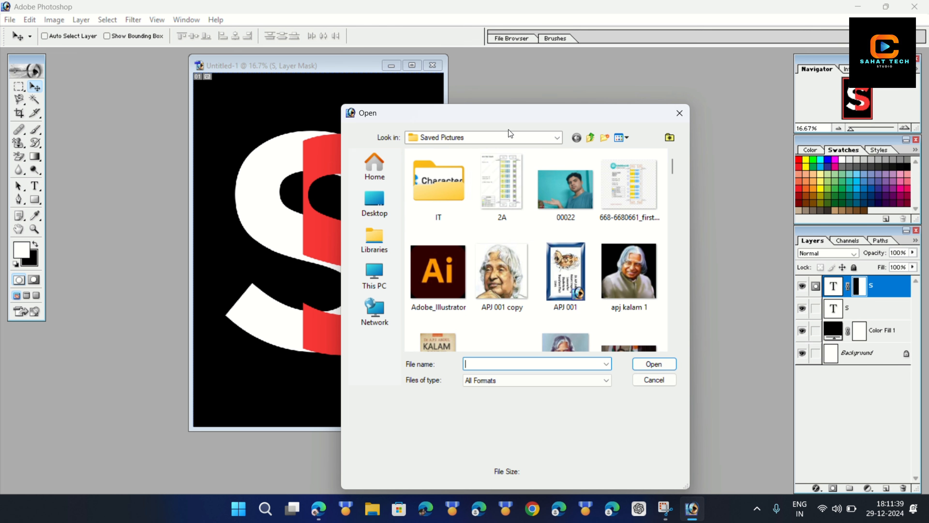
pyautogui.click(510, 138)
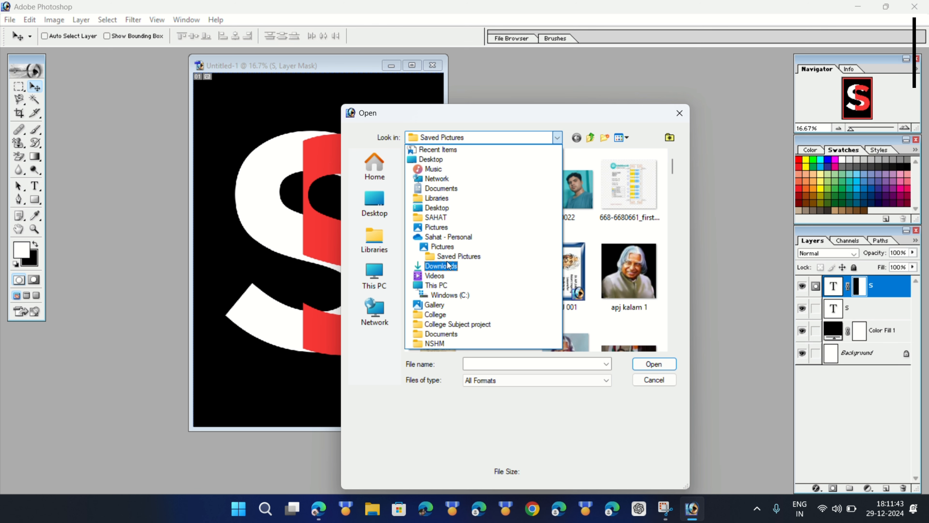
pyautogui.click(445, 285)
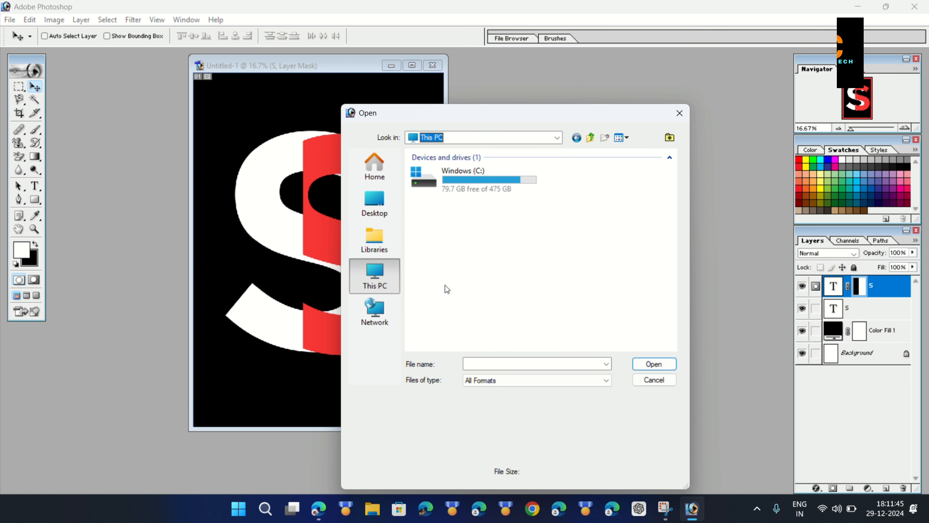
pyautogui.click(381, 211)
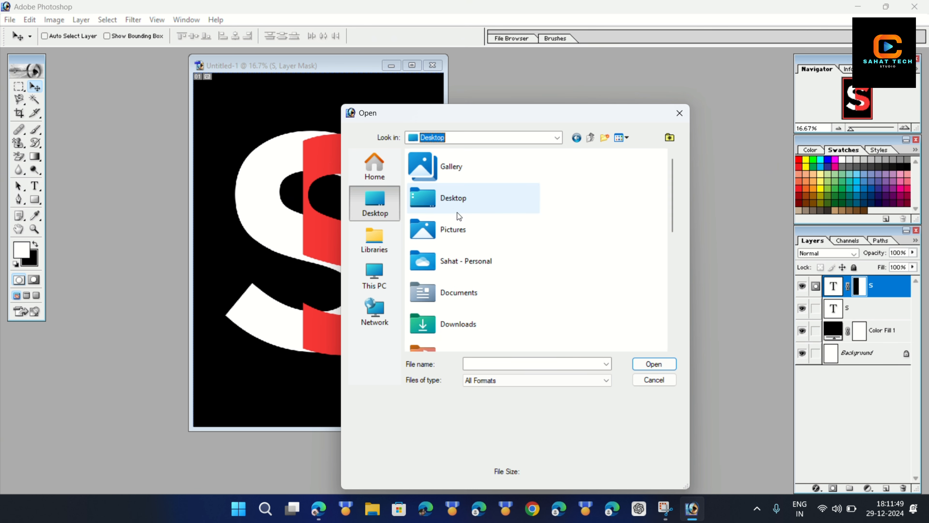
pyautogui.click(457, 212)
pyautogui.doubleClick(457, 213)
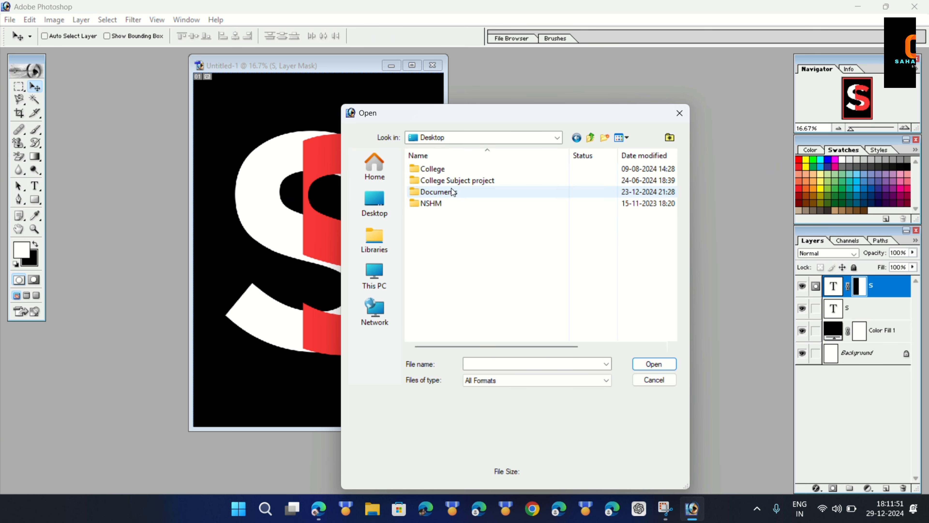
pyautogui.doubleClick(452, 193)
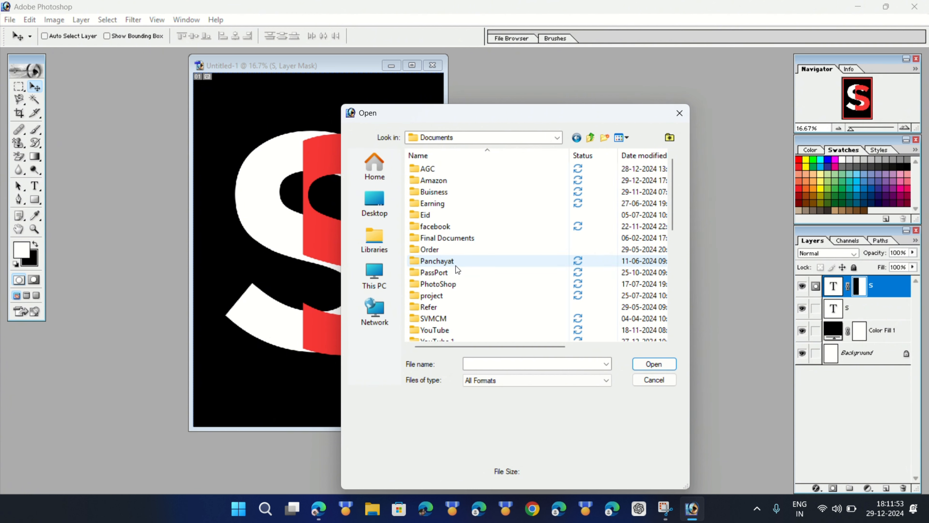
# - Open the underwater reef image 8a2f3b5e4346e9b703a2629fe466b33e.jpg from New folder (3) inside the YouTube 1 folder
pyautogui.scroll(-2, 455, 266)
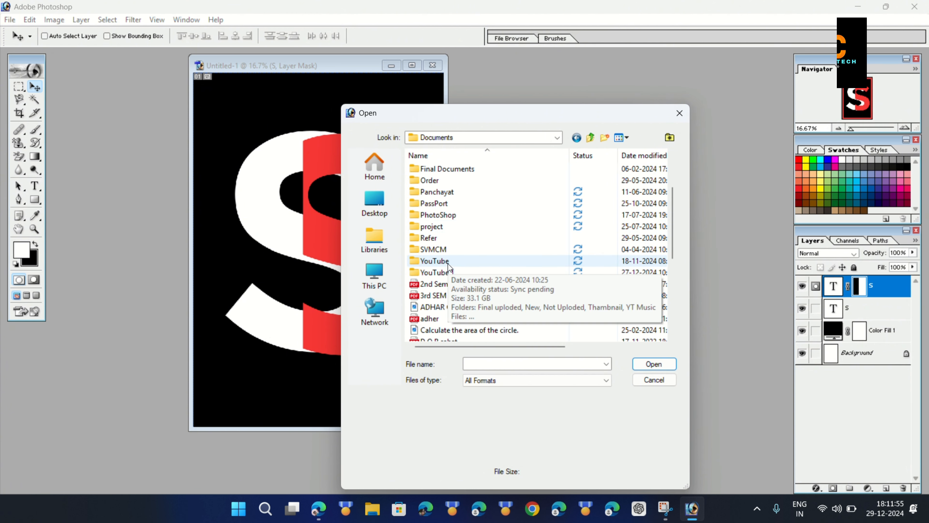
pyautogui.doubleClick(448, 274)
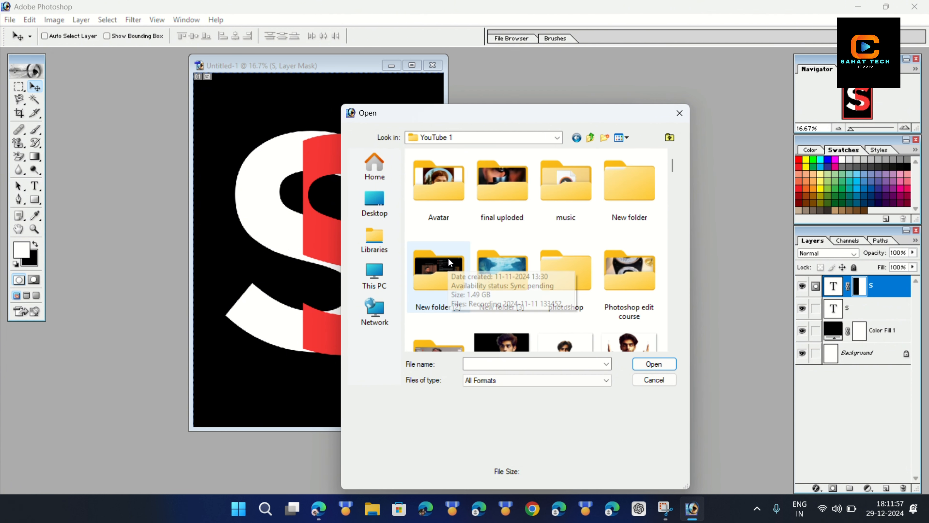
pyautogui.scroll(-1, 488, 282)
pyautogui.doubleClick(506, 202)
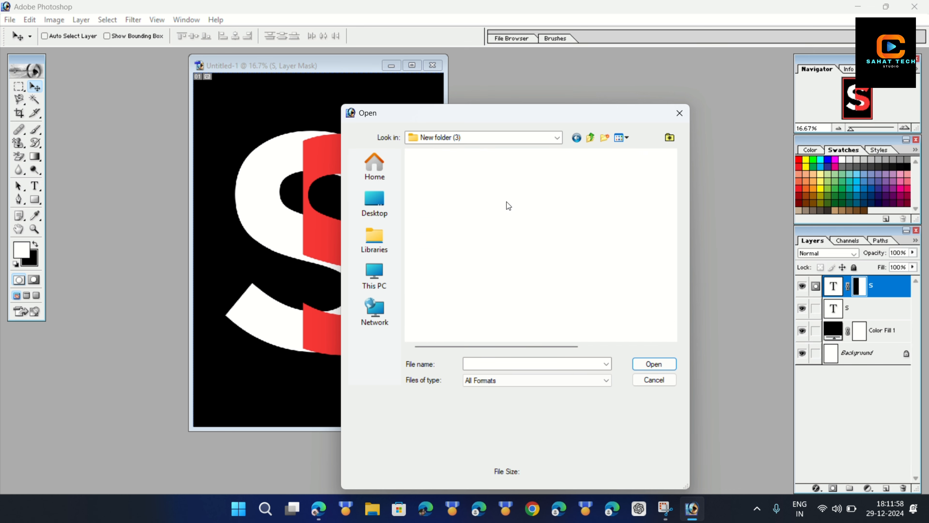
pyautogui.doubleClick(436, 184)
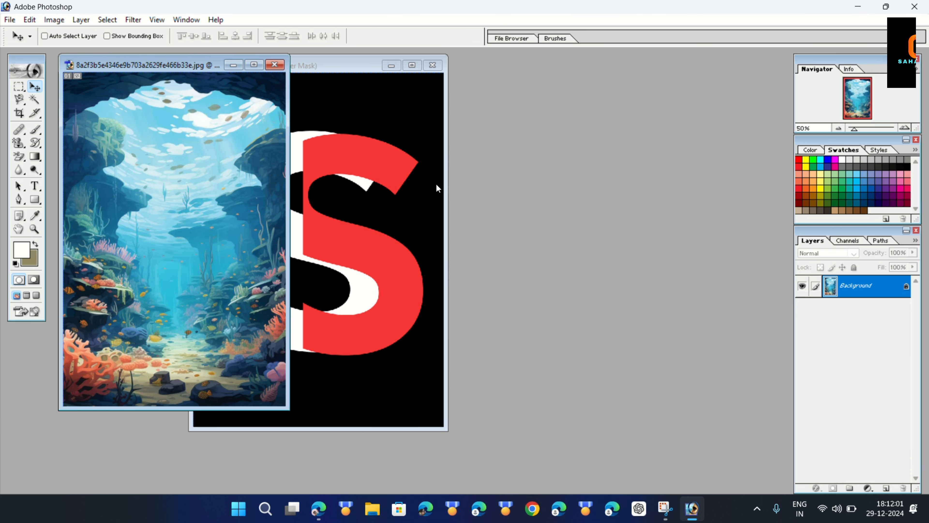
# - Copy the underwater image into the letter document as the top layer and maximize that document
pyautogui.moveTo(162, 61); pyautogui.dragTo(574, 106)
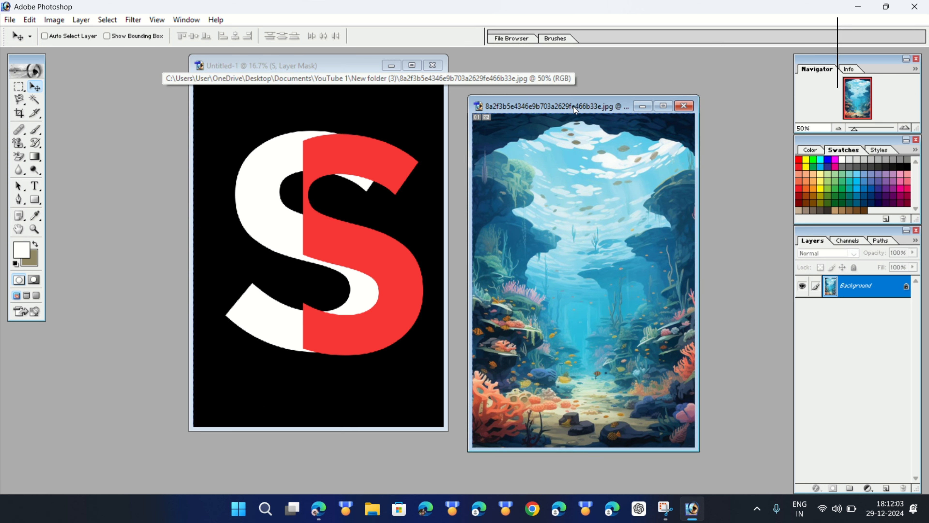
pyautogui.moveTo(604, 208); pyautogui.dragTo(352, 232)
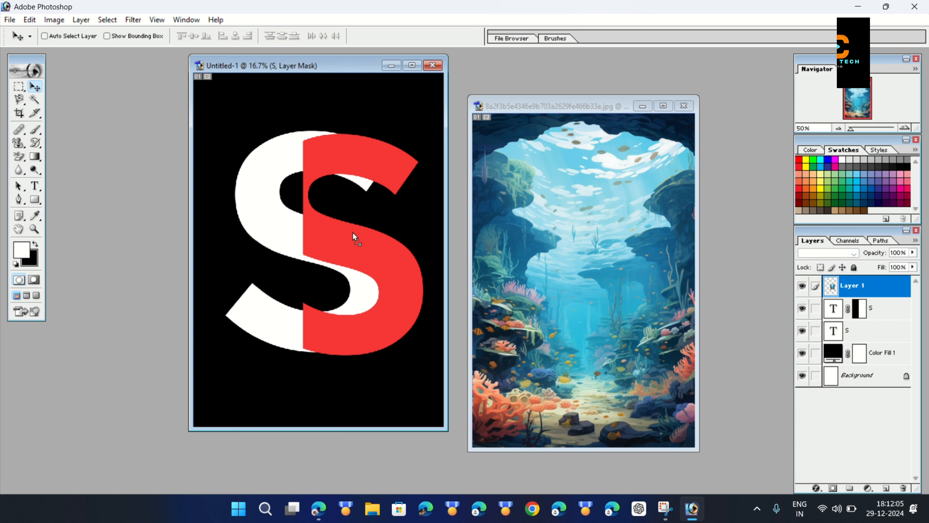
pyautogui.click(412, 65)
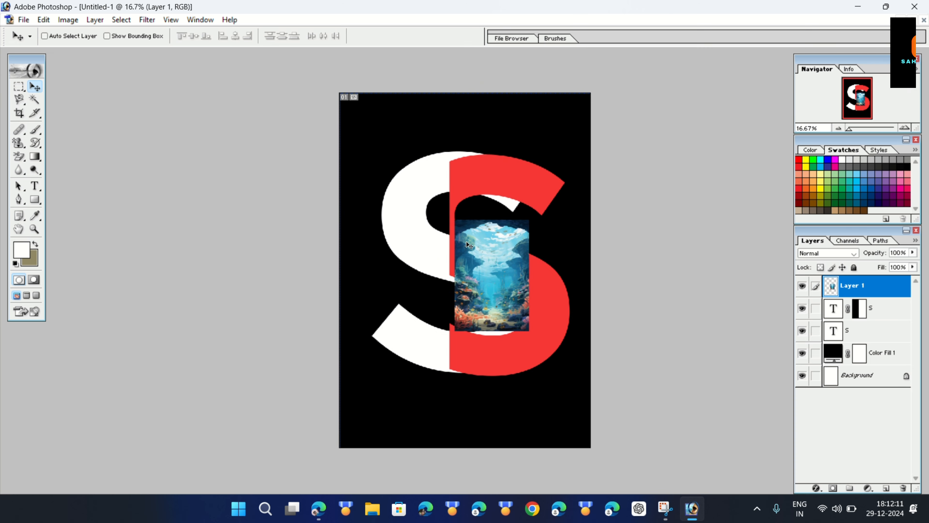
# - Scale the underwater image proportionally to about 242% and position it over the red "S", against the canvas's right edge
pyautogui.hotkey('ctrl', 't')
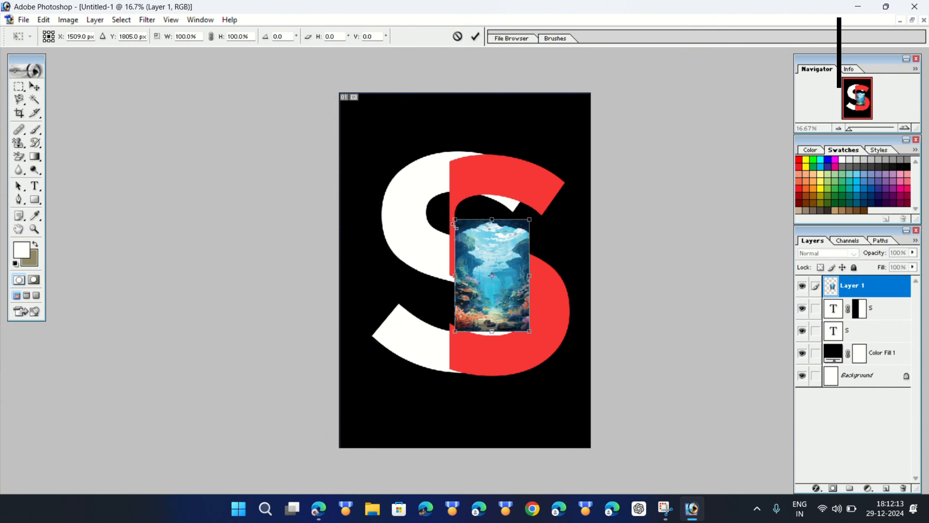
pyautogui.moveTo(456, 220); pyautogui.dragTo(373, 139)
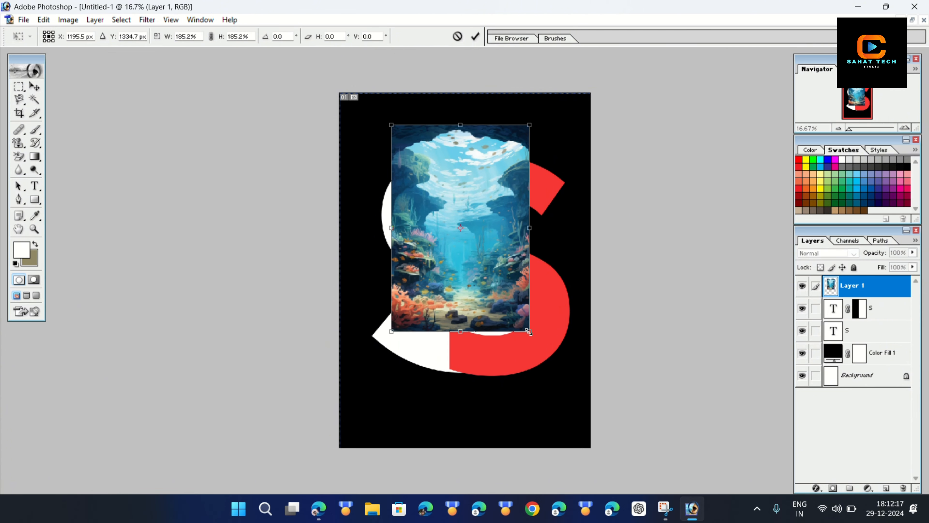
pyautogui.moveTo(529, 331); pyautogui.dragTo(579, 385)
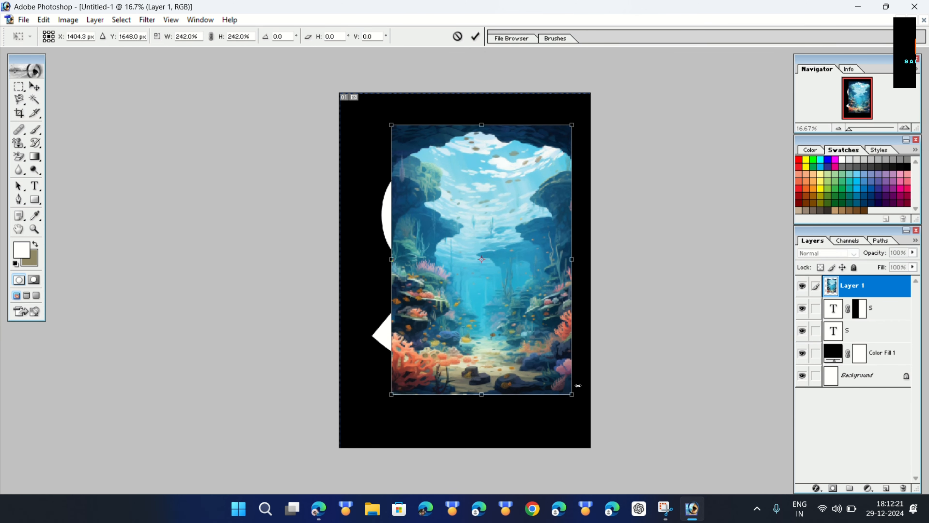
pyautogui.moveTo(526, 339); pyautogui.dragTo(545, 338)
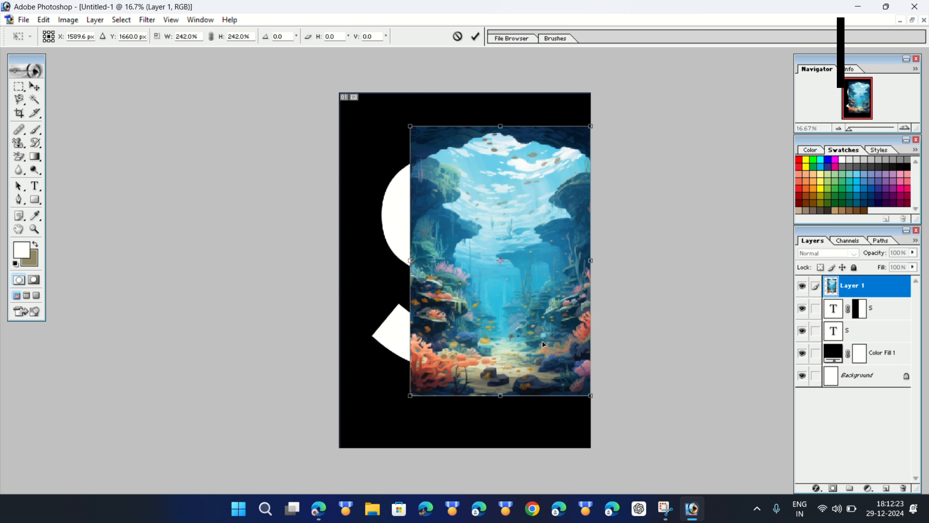
pyautogui.press('Return')
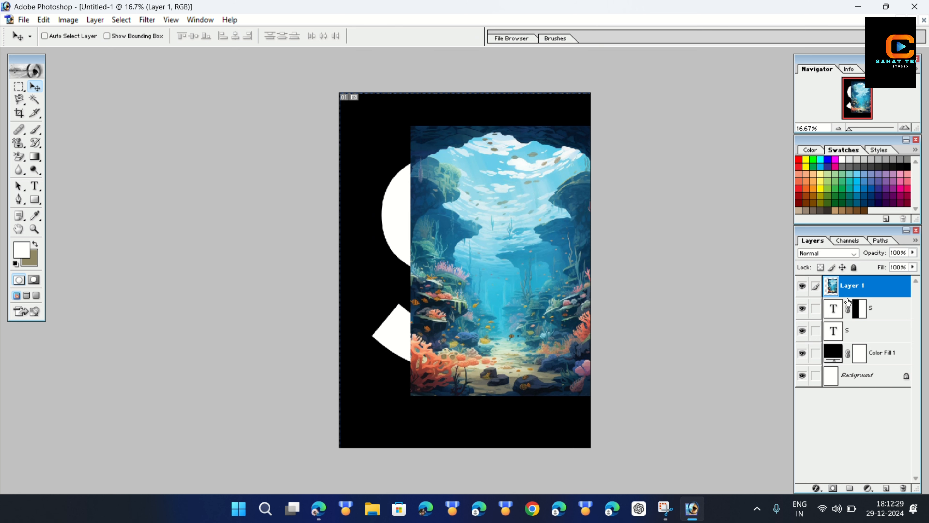
# - Try clipping the underwater image to a new blank layer above the masked "S", then release it and delete that layer
pyautogui.click(877, 314)
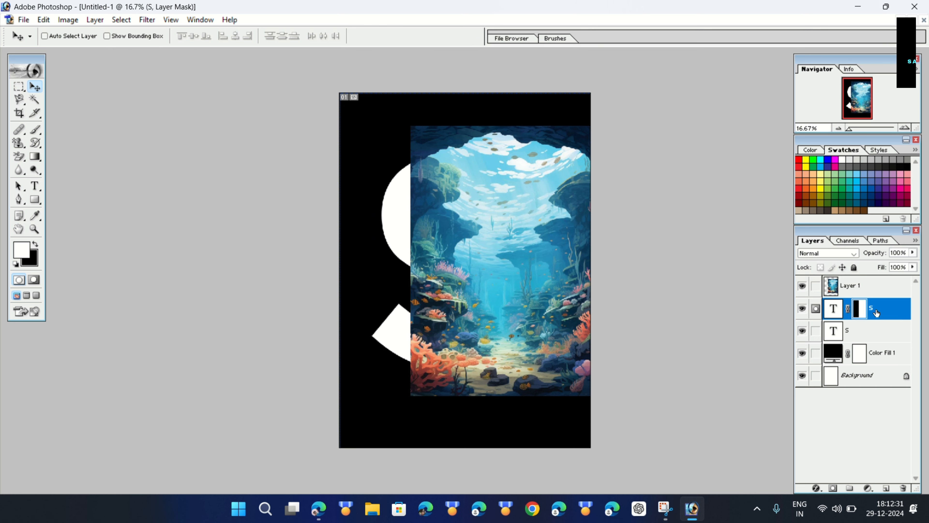
pyautogui.click(886, 488)
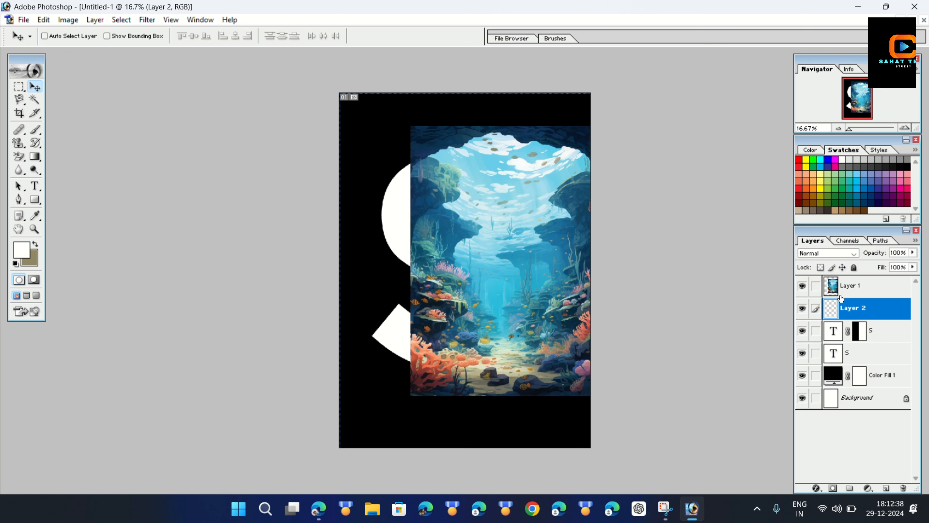
pyautogui.keyDown('alt'); pyautogui.click(849, 296); pyautogui.keyUp('alt')
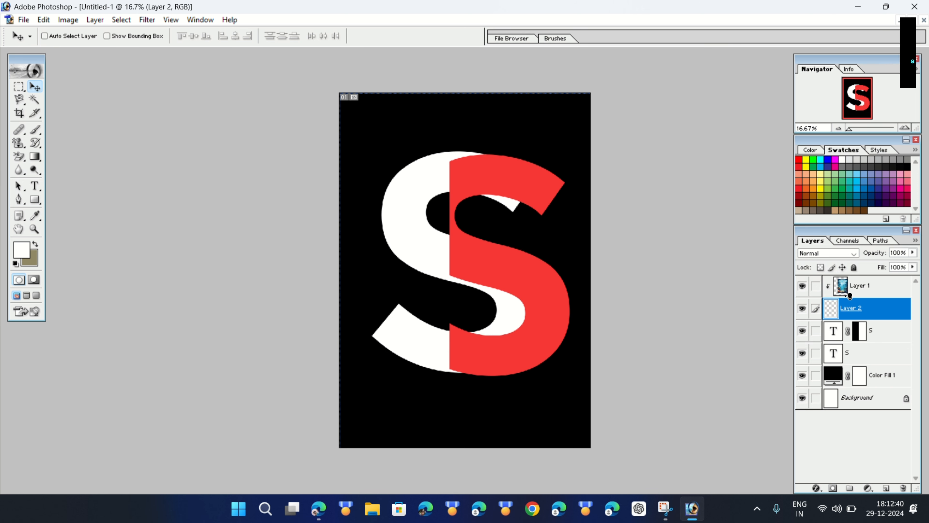
pyautogui.keyDown('alt'); pyautogui.click(845, 298); pyautogui.keyUp('alt')
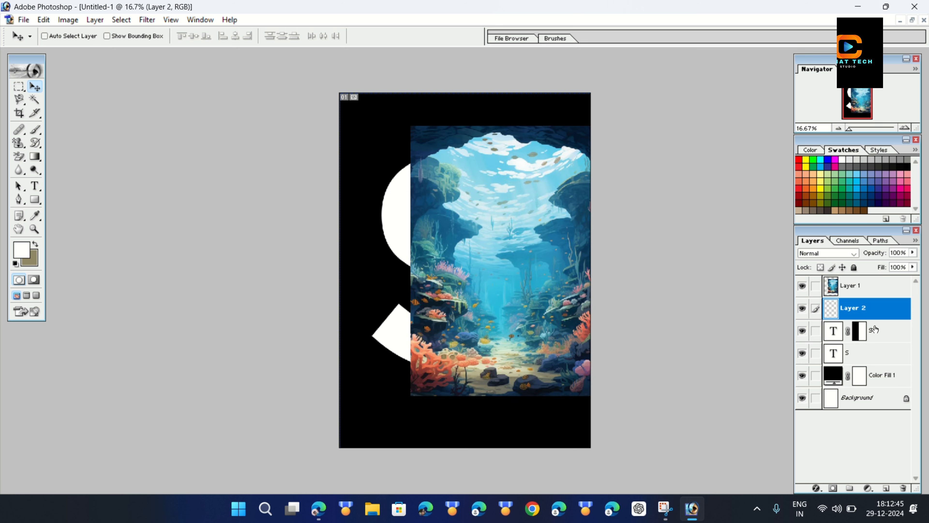
pyautogui.click(902, 488)
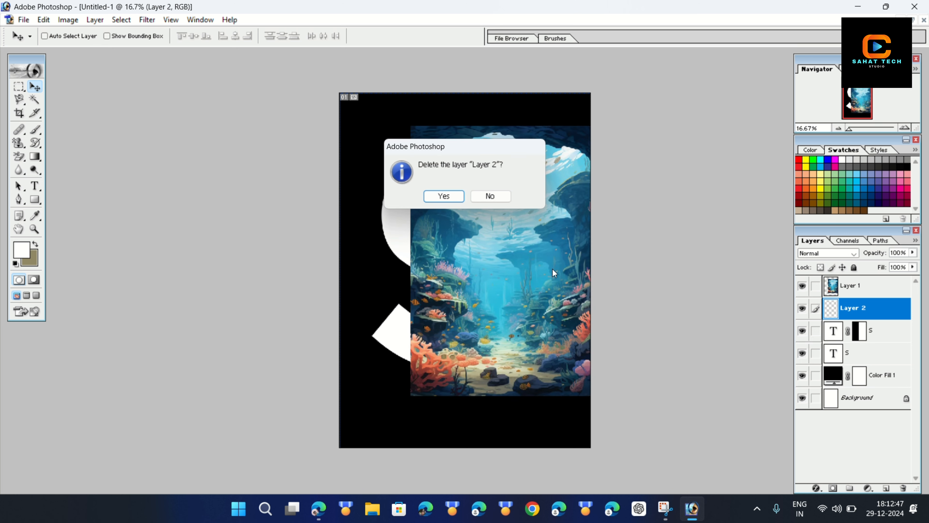
pyautogui.click(443, 195)
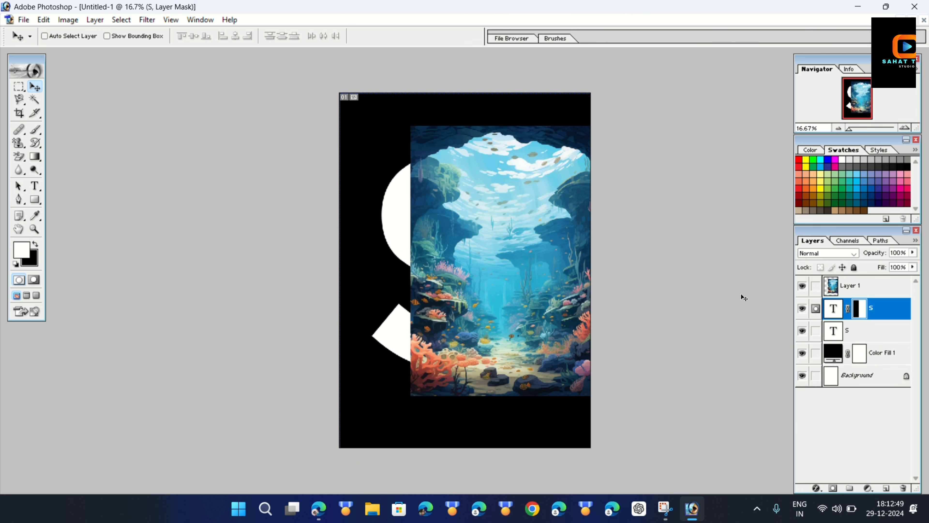
# - Clip the underwater image to the masked red "S" and shift the letter slightly and the image further to the right
pyautogui.keyDown('alt'); pyautogui.click(849, 297); pyautogui.keyUp('alt')
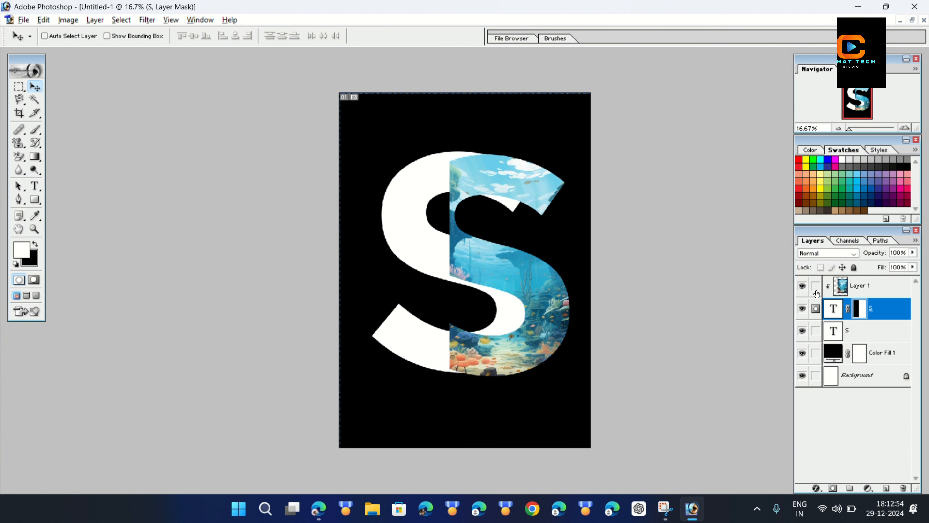
pyautogui.moveTo(534, 338); pyautogui.dragTo(539, 338)
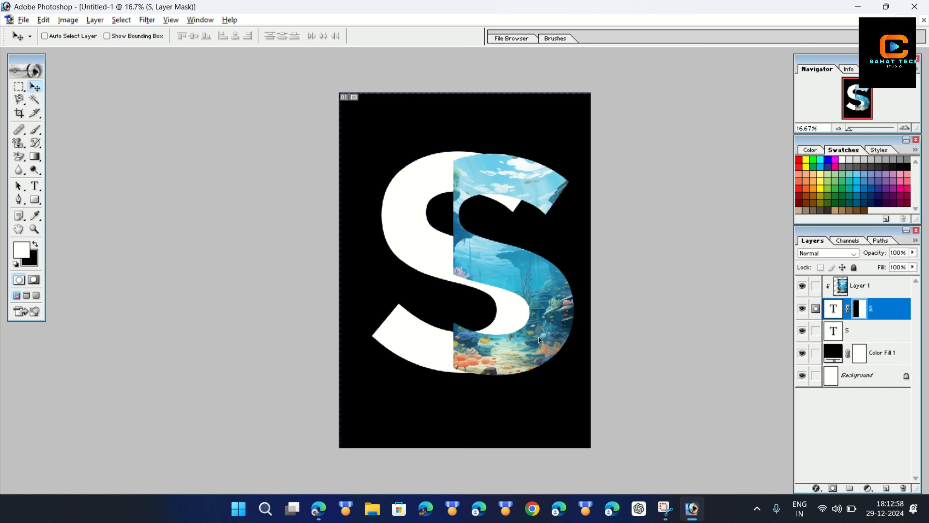
pyautogui.click(896, 290)
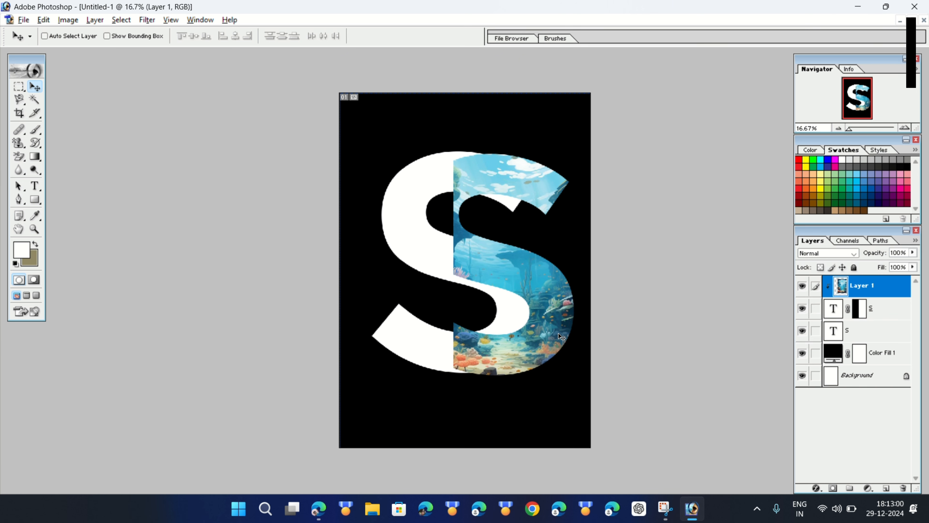
pyautogui.moveTo(559, 333); pyautogui.dragTo(595, 331)
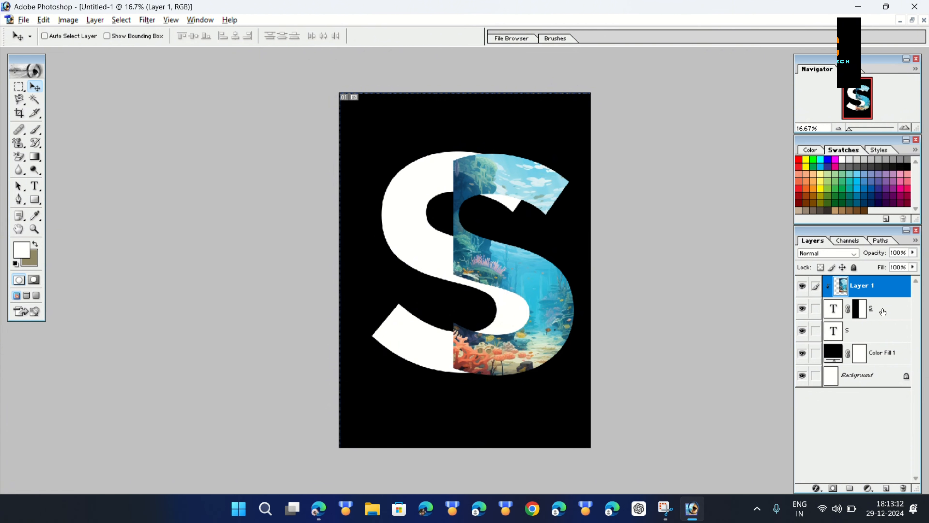
pyautogui.click(859, 308)
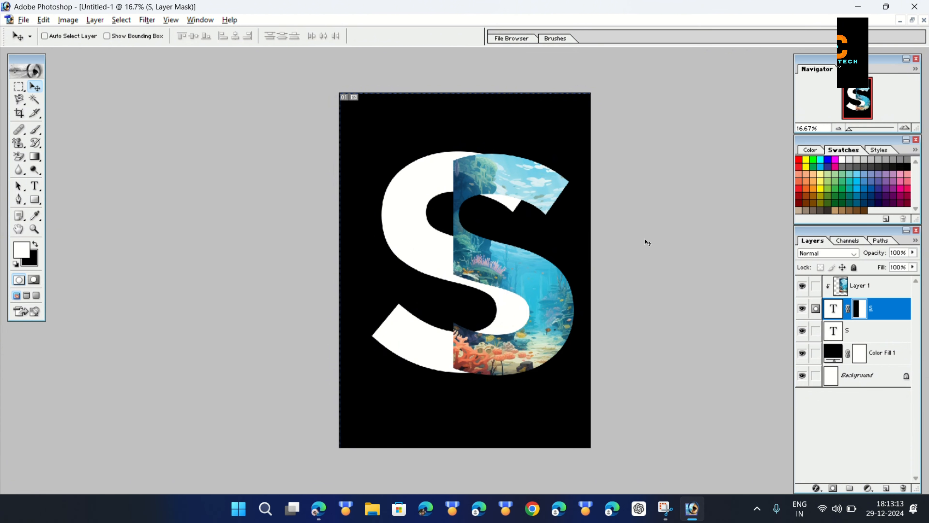
pyautogui.click(37, 185)
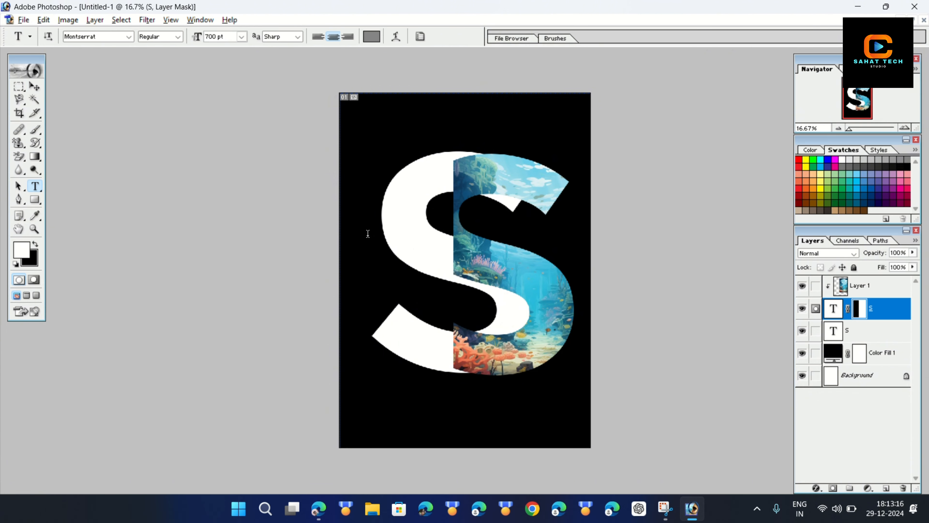
pyautogui.click(445, 254)
pyautogui.moveTo(445, 253); pyautogui.dragTo(536, 260)
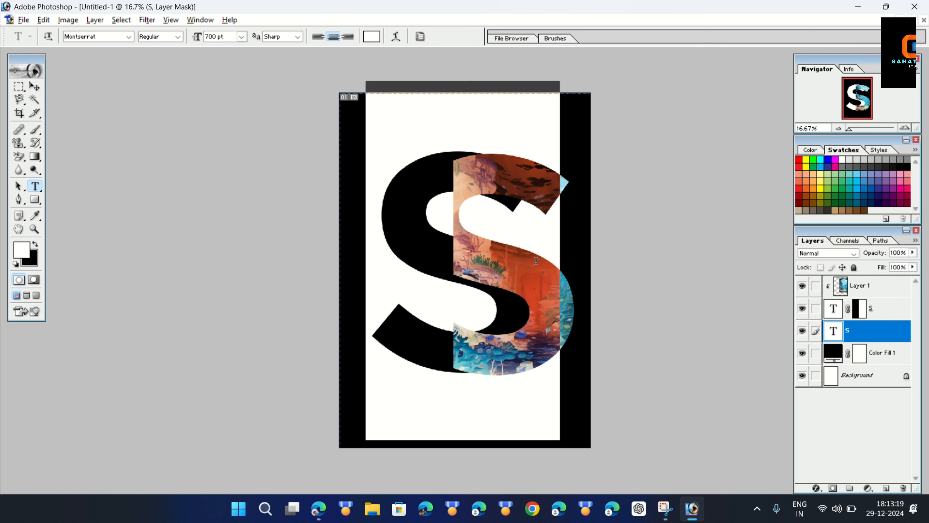
pyautogui.click(536, 260)
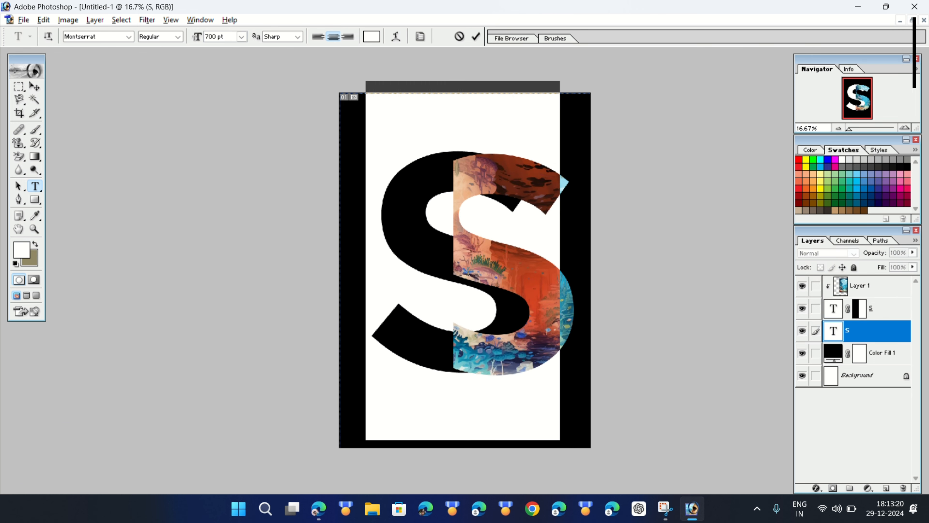
pyautogui.doubleClick(538, 273)
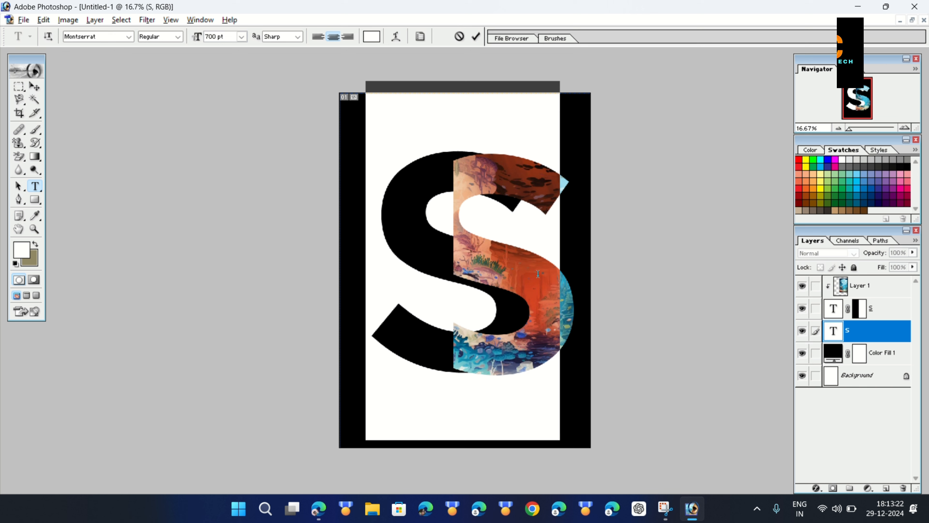
pyautogui.click(896, 317)
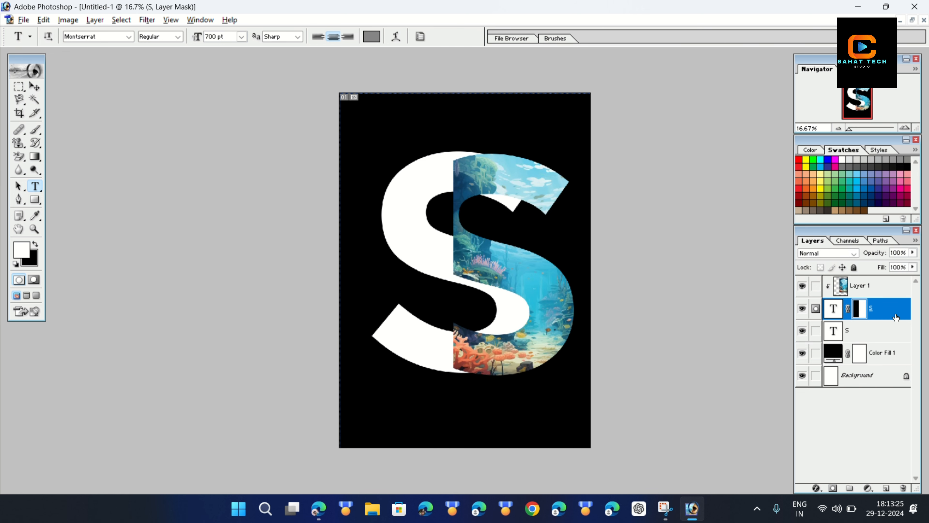
pyautogui.moveTo(448, 266); pyautogui.dragTo(532, 267)
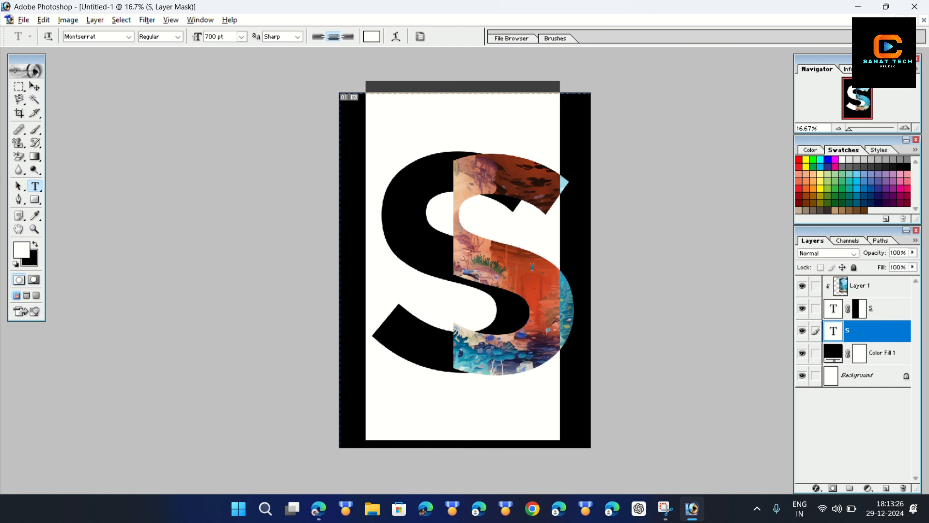
pyautogui.click(890, 313)
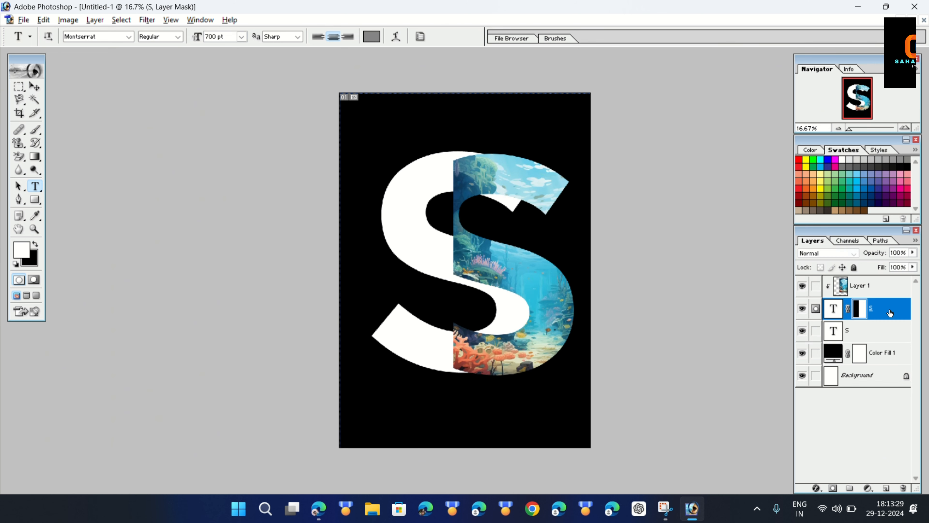
# - Select the text of the masked "S" layer and set its font size to 800 pt
pyautogui.click(872, 285)
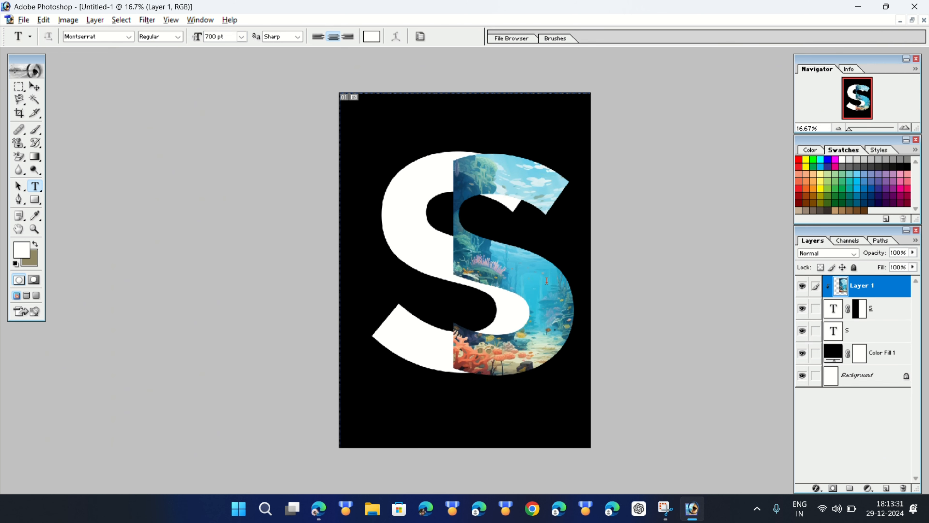
pyautogui.click(444, 275)
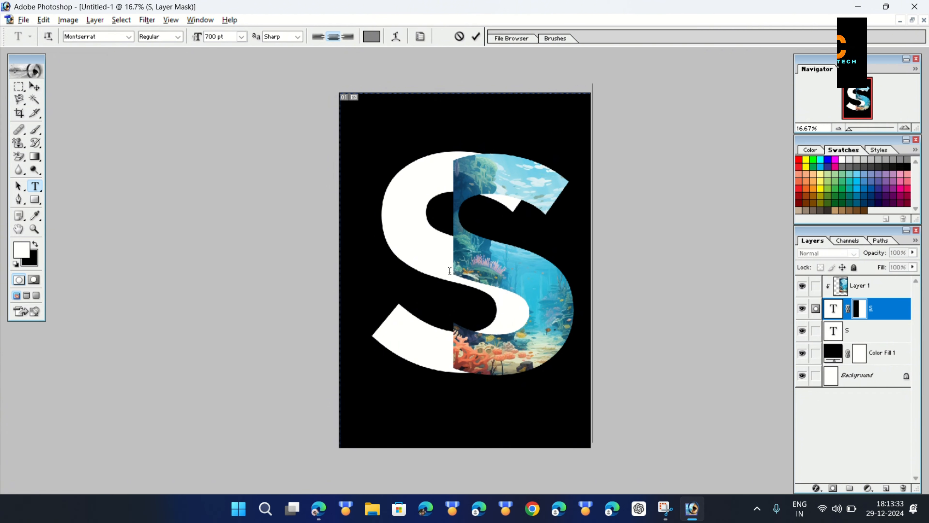
pyautogui.hotkey('ctrl', 'a')
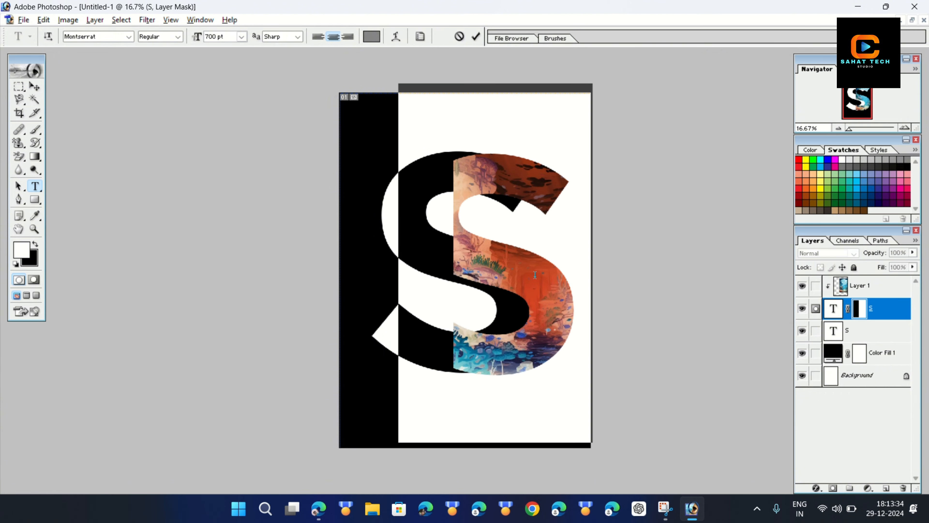
pyautogui.doubleClick(209, 38)
pyautogui.write('800')
pyautogui.press('Return')
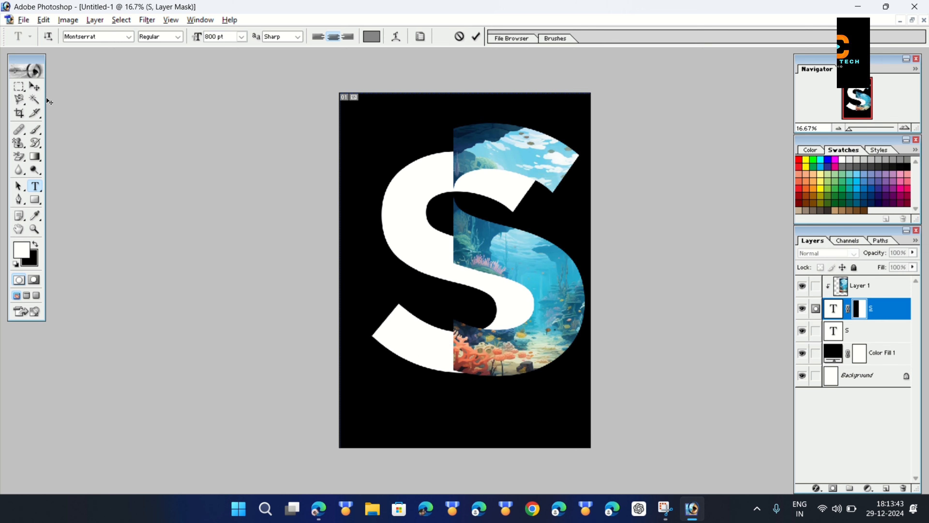
# - Move the enlarged masked "S" down and to the left, and shift the clipped underwater image the same way to cover the letter's exposed red areas
pyautogui.click(39, 90)
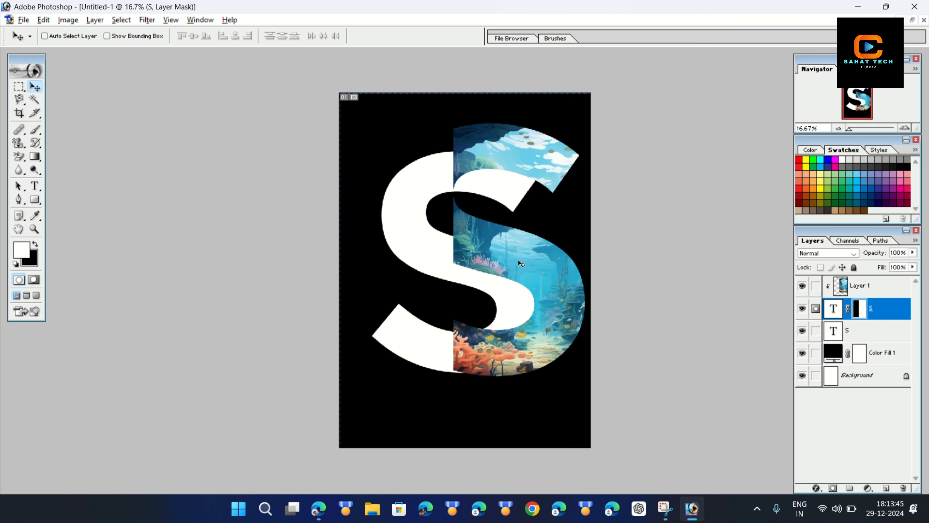
pyautogui.moveTo(518, 262)
pyautogui.mouseDown()
pyautogui.moveTo(518, 285)
pyautogui.moveTo(500, 273)
pyautogui.moveTo(514, 281)
pyautogui.moveTo(513, 270)
pyautogui.mouseUp()
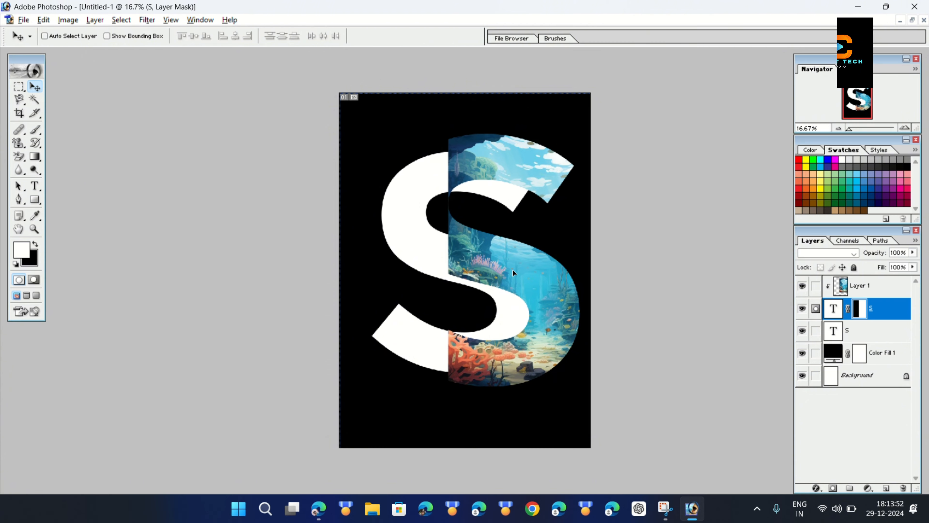
pyautogui.click(892, 312)
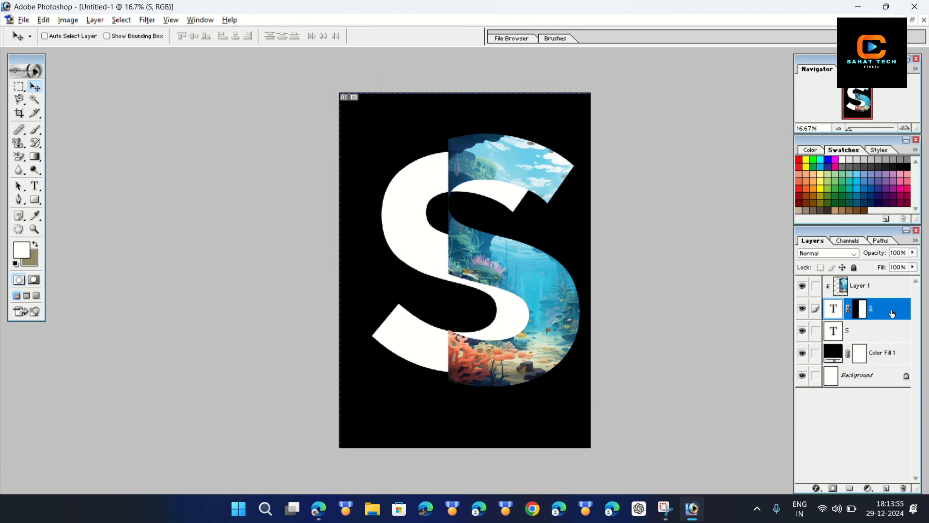
pyautogui.moveTo(554, 293); pyautogui.dragTo(533, 301)
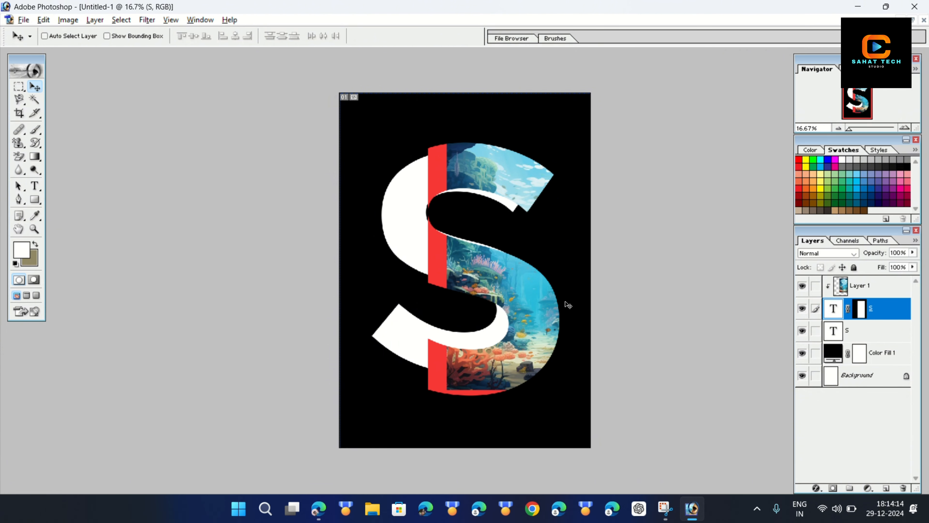
pyautogui.click(872, 292)
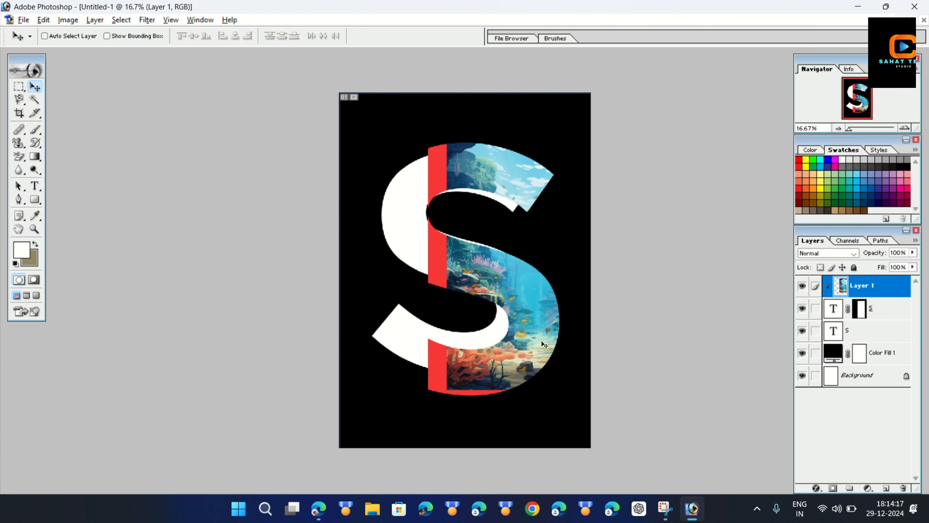
pyautogui.moveTo(536, 340); pyautogui.dragTo(516, 351)
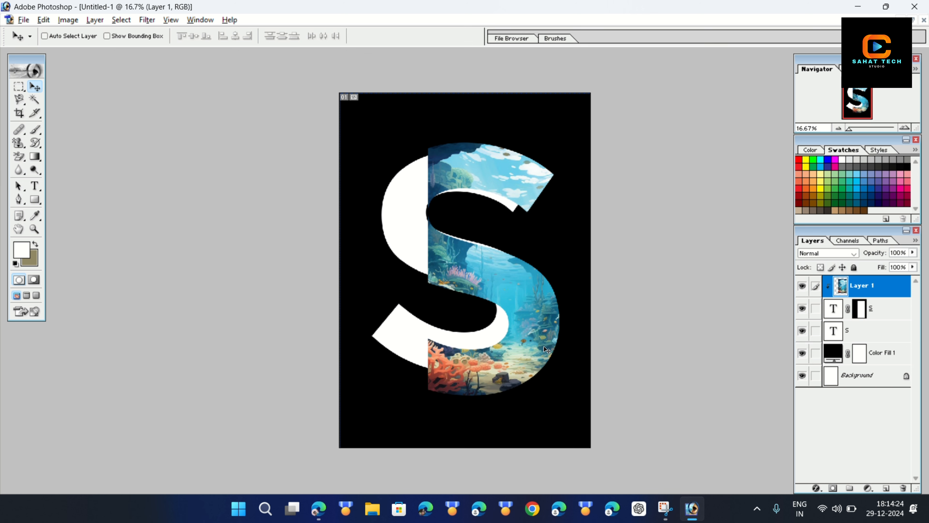
# - Add a drop shadow to the masked "S" layer and set its angle to -15°
pyautogui.click(859, 308)
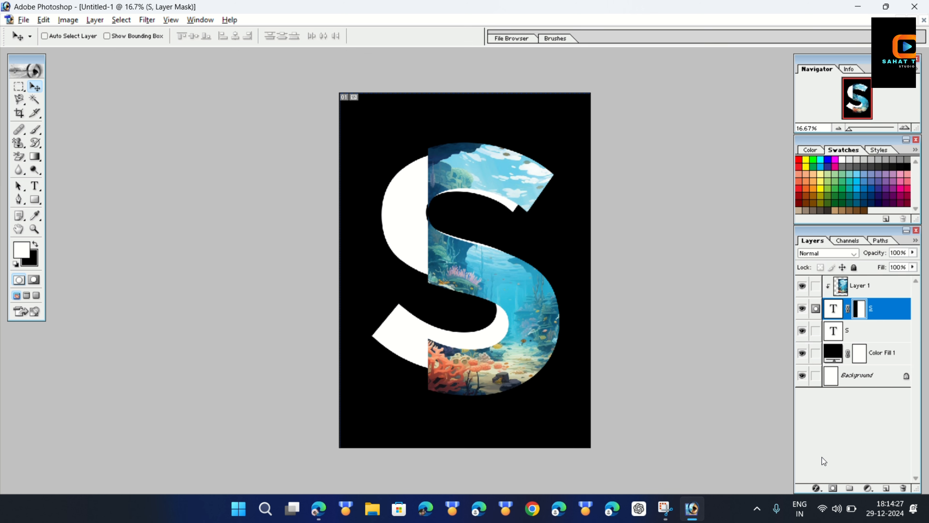
pyautogui.click(817, 488)
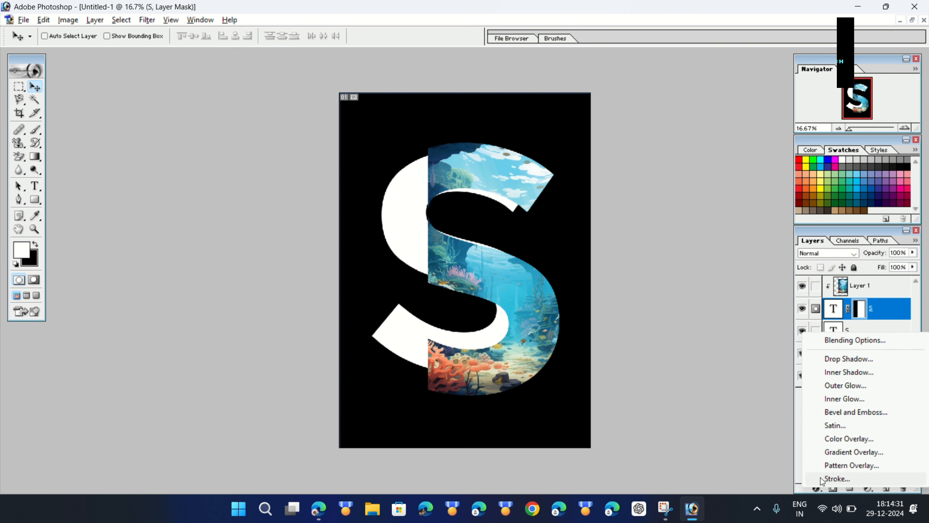
pyautogui.click(863, 359)
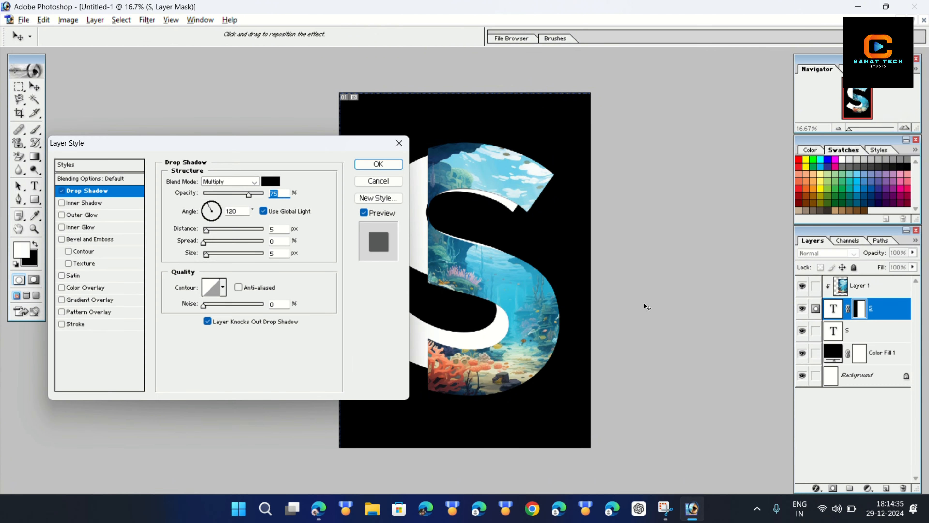
pyautogui.moveTo(283, 141); pyautogui.dragTo(260, 134)
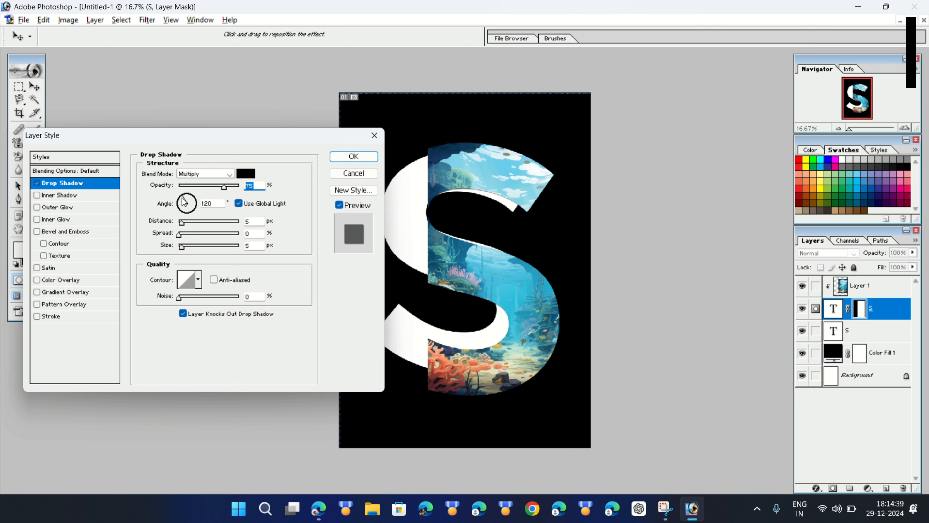
pyautogui.moveTo(183, 201); pyautogui.dragTo(198, 203)
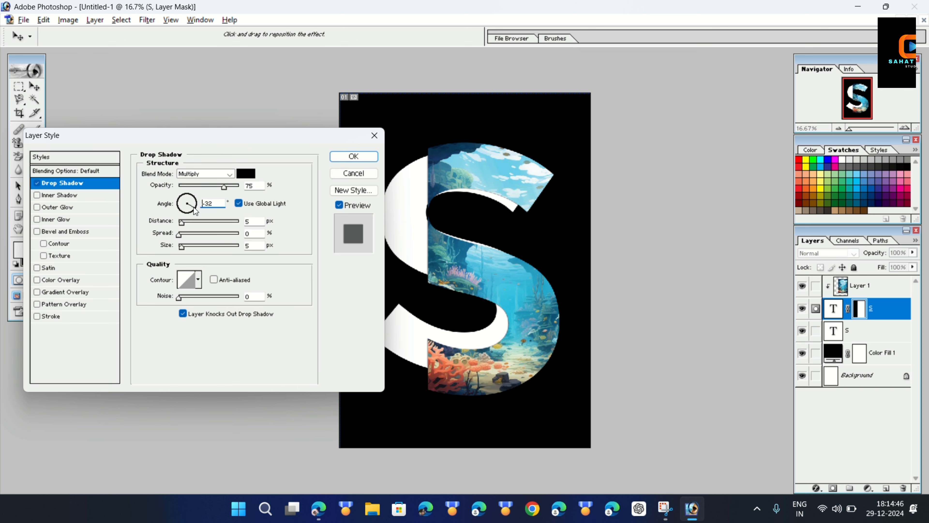
pyautogui.moveTo(193, 207); pyautogui.dragTo(194, 205)
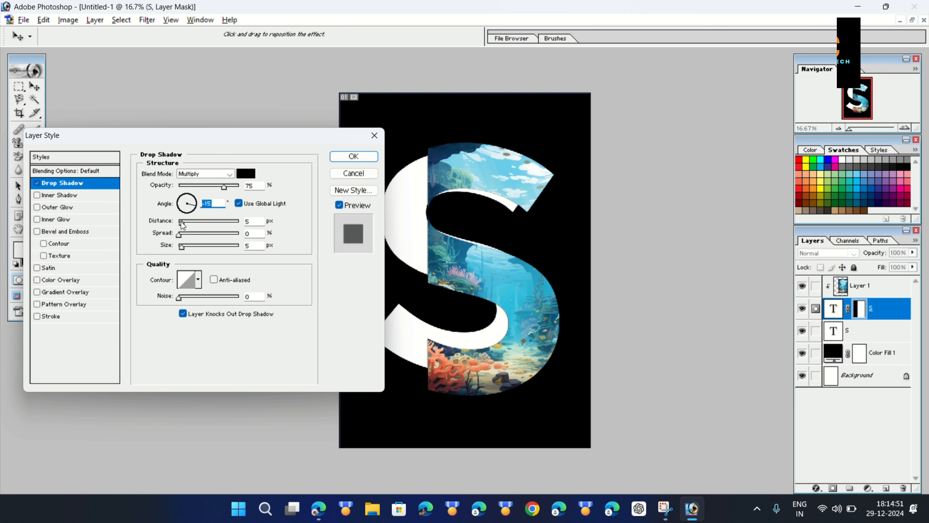
# - Set the drop shadow's distance to 40 px, spread to 40% and size to 103 px, and apply the layer style
pyautogui.moveTo(181, 222); pyautogui.dragTo(203, 222)
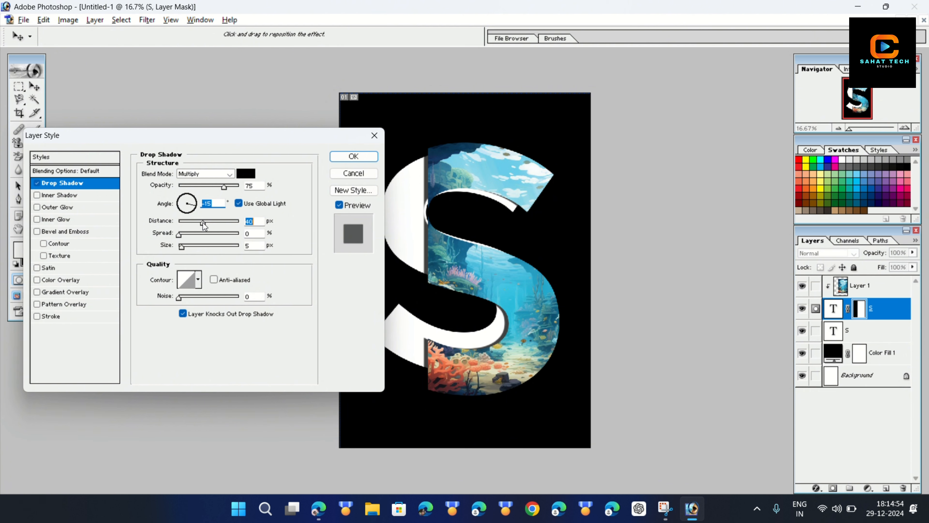
pyautogui.moveTo(179, 235); pyautogui.dragTo(197, 238)
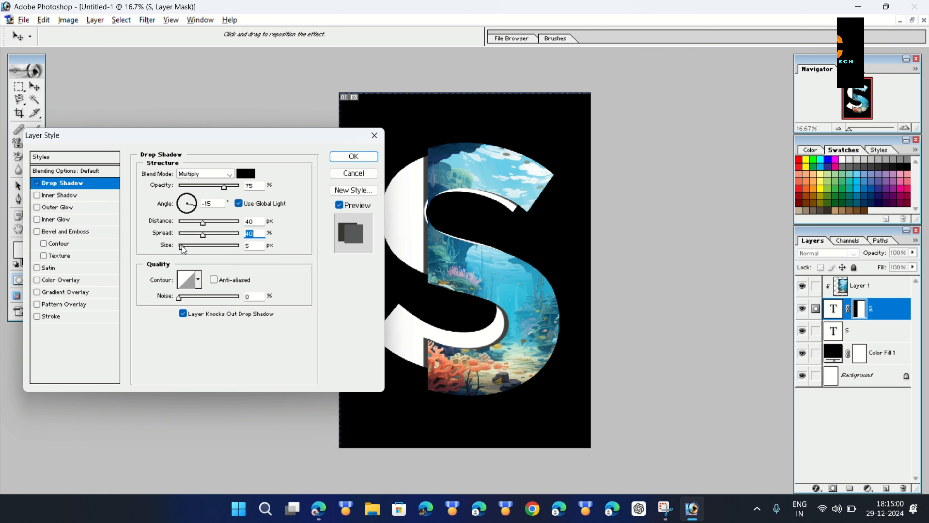
pyautogui.moveTo(181, 246); pyautogui.dragTo(196, 245)
pyautogui.moveTo(196, 246); pyautogui.dragTo(205, 247)
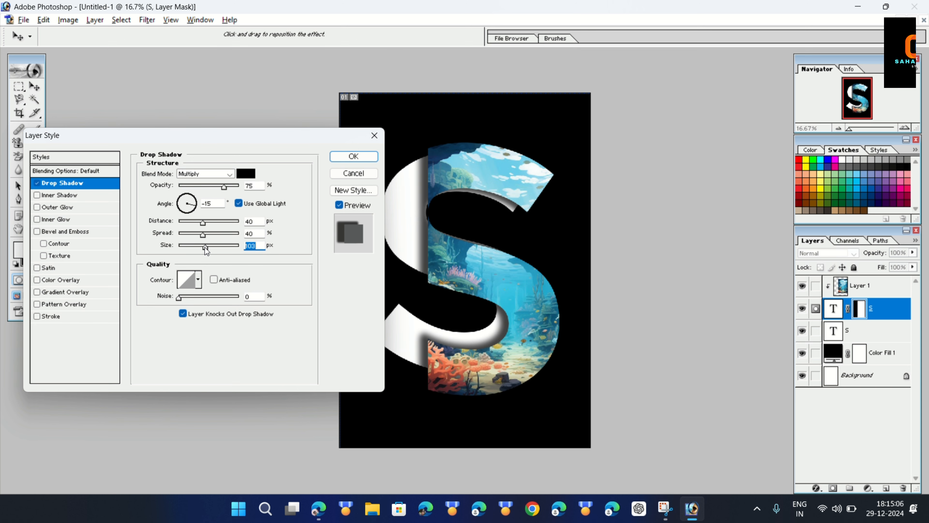
pyautogui.click(354, 156)
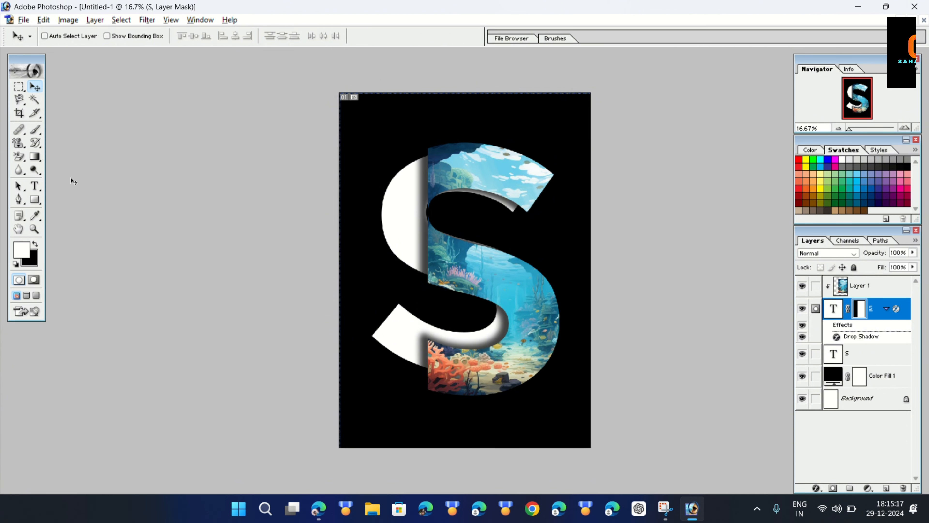
# - Change the masked "S" text color to a fully saturated bright orange-red with a hue of about 11°
pyautogui.click(35, 185)
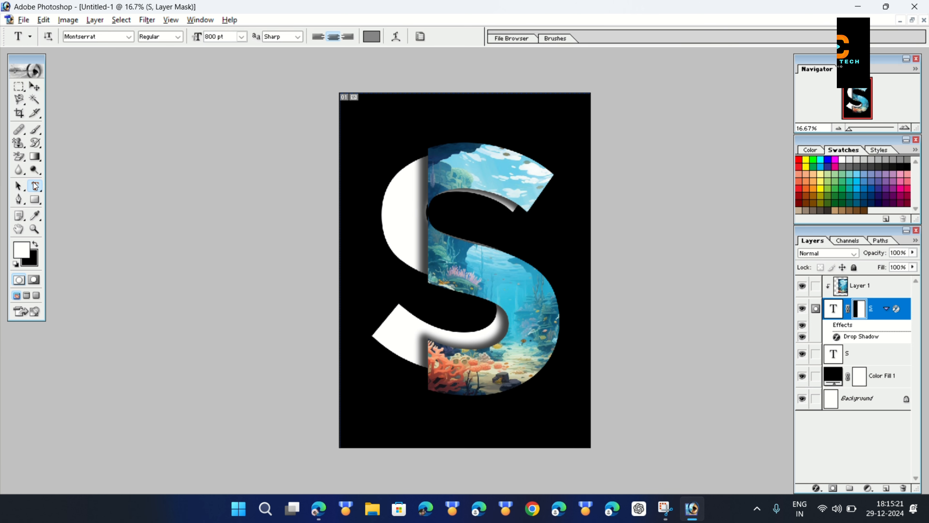
pyautogui.click(372, 37)
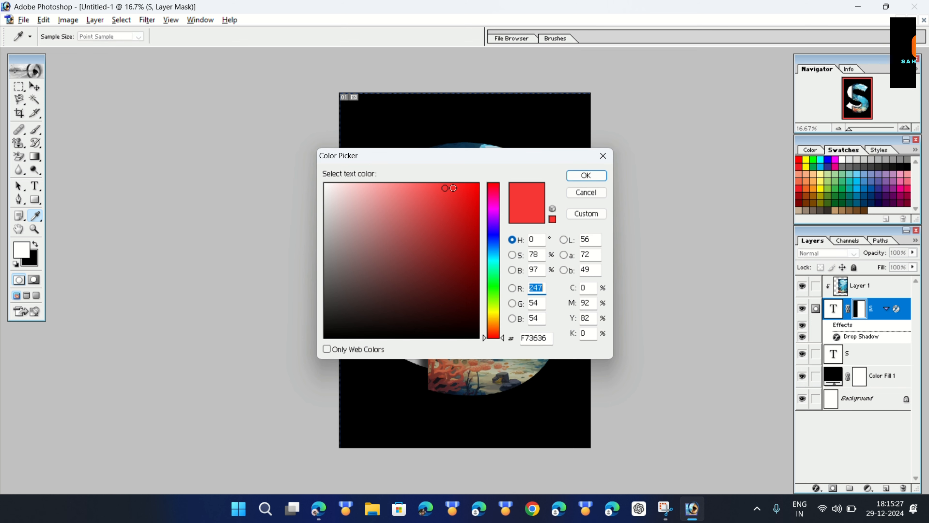
pyautogui.click(454, 188)
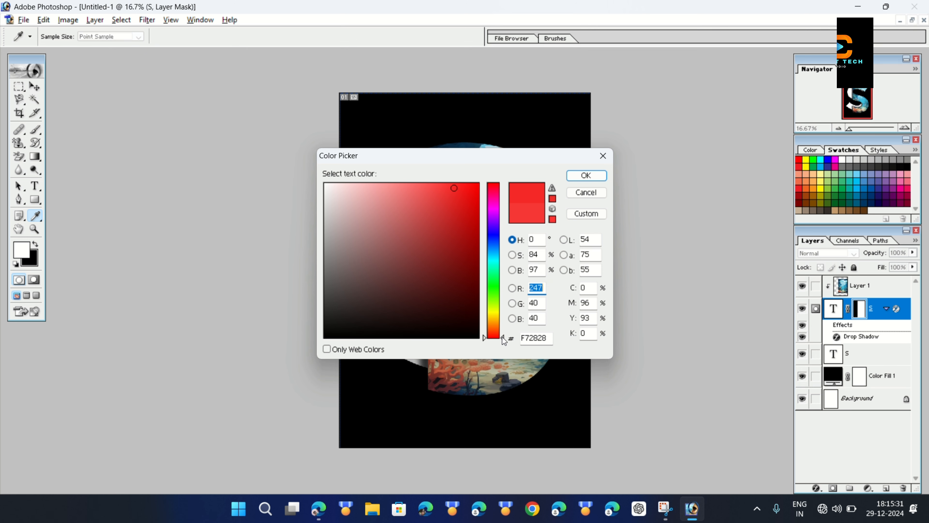
pyautogui.moveTo(500, 336); pyautogui.dragTo(502, 332)
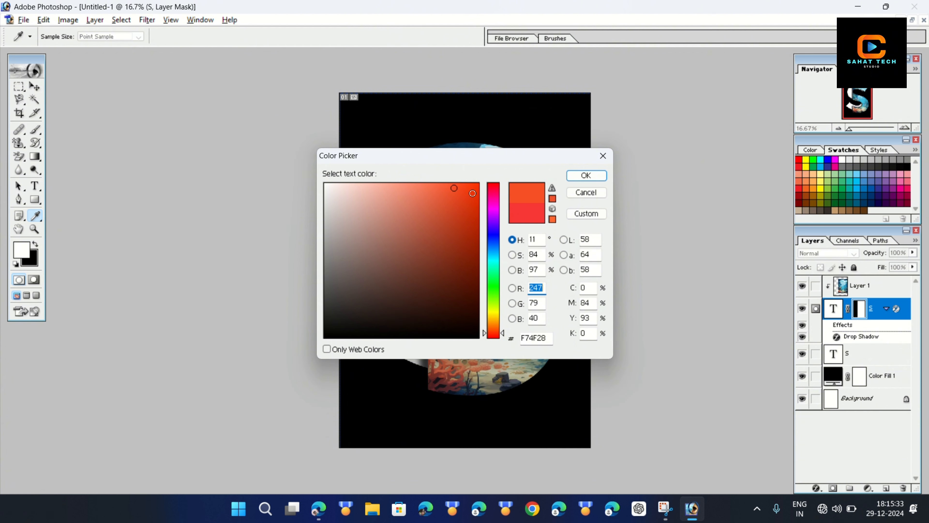
pyautogui.moveTo(473, 194); pyautogui.dragTo(482, 184)
pyautogui.click(586, 175)
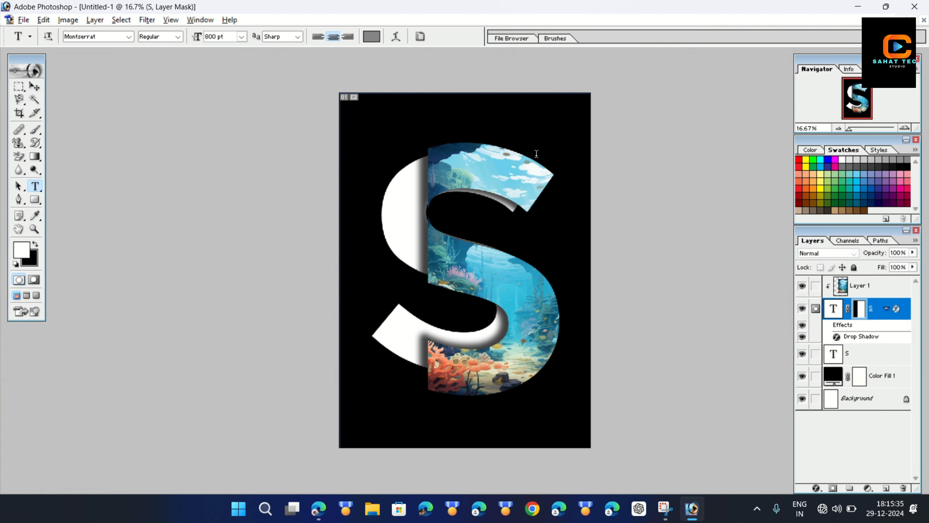
pyautogui.click(433, 122)
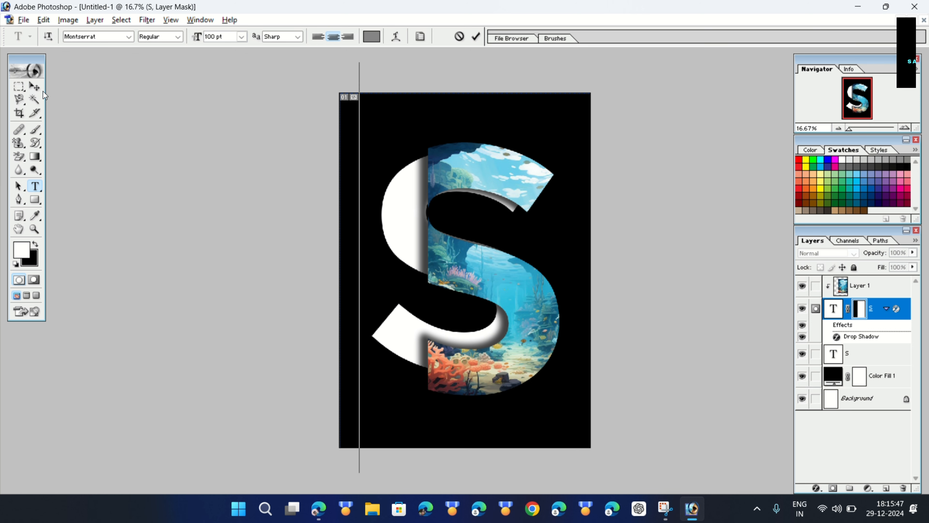
pyautogui.click(34, 87)
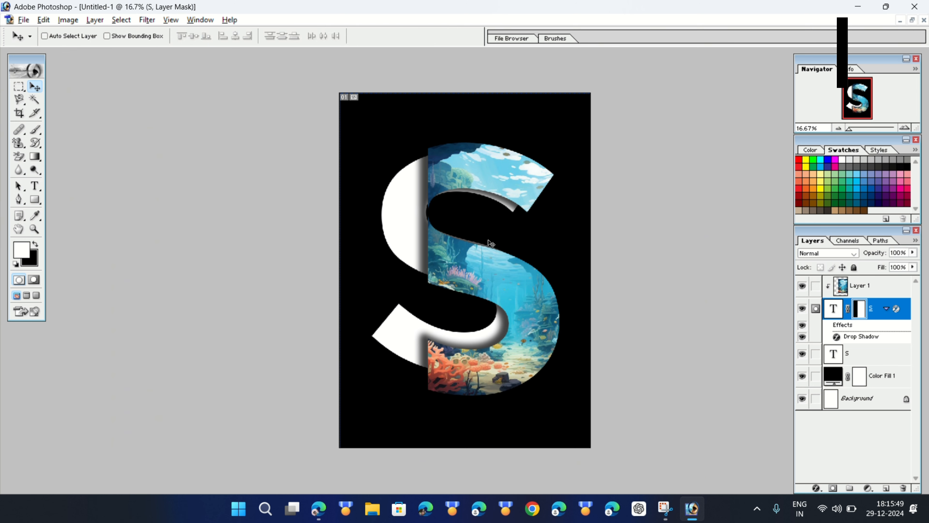
pyautogui.scroll(-3, 875, 324)
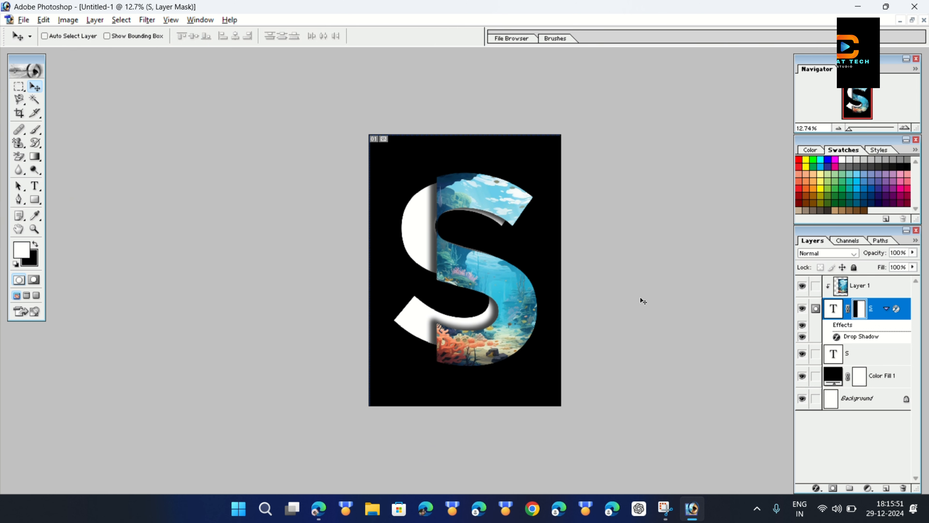
pyautogui.scroll(2, 643, 301)
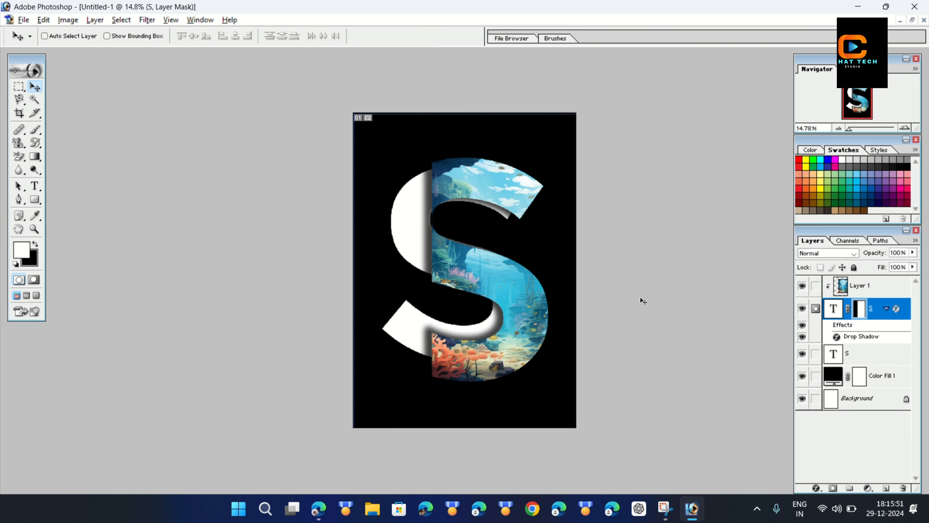
pyautogui.click(881, 288)
pyautogui.click(35, 187)
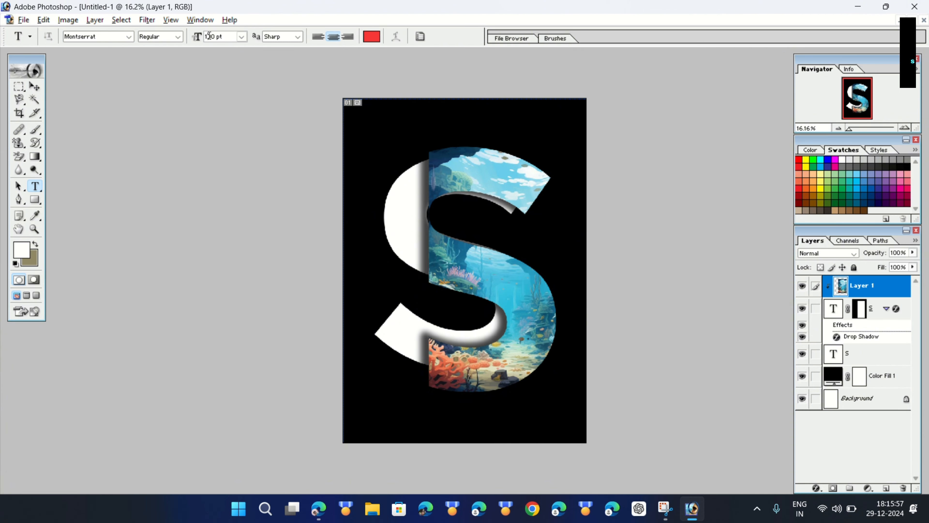
pyautogui.scroll(-1, 208, 38)
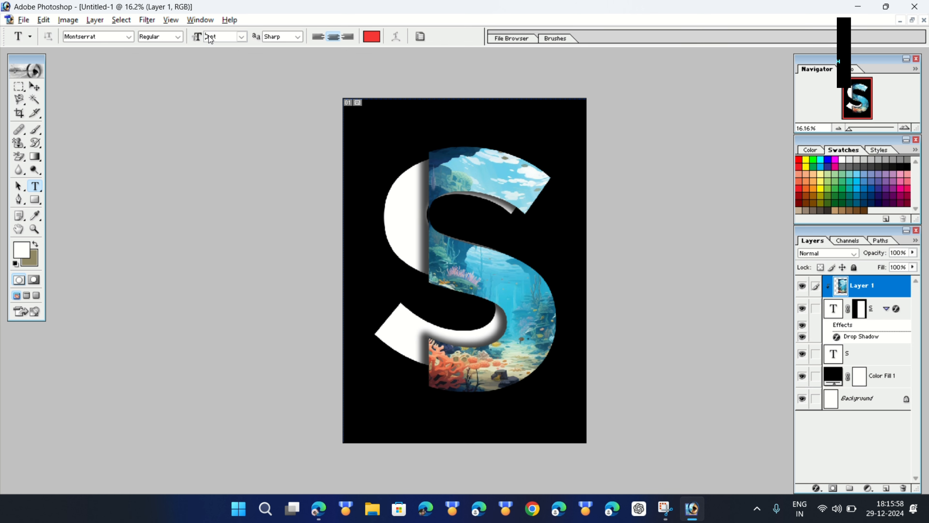
pyautogui.write('50')
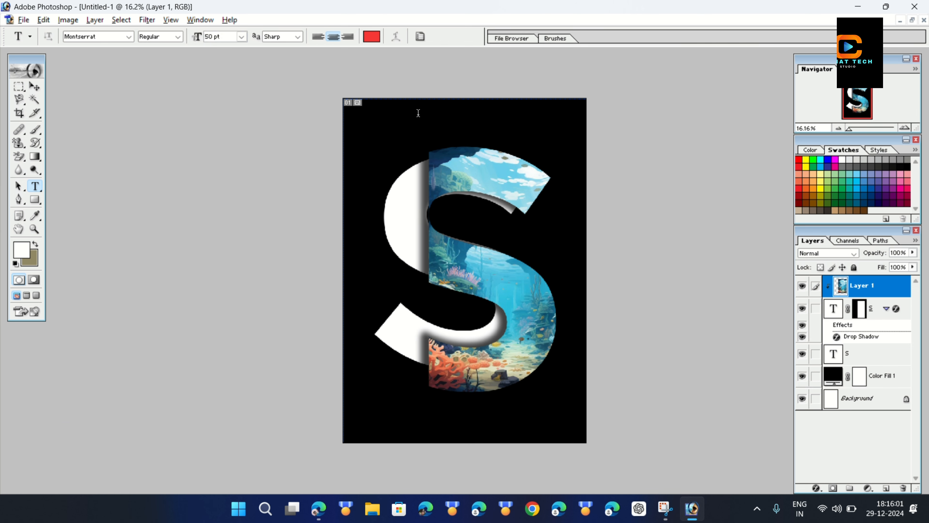
pyautogui.click(444, 130)
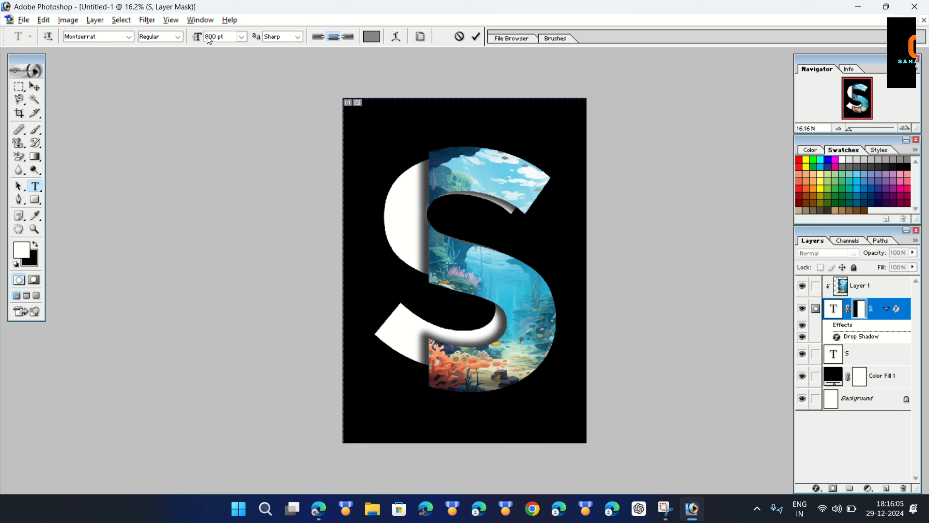
pyautogui.click(34, 86)
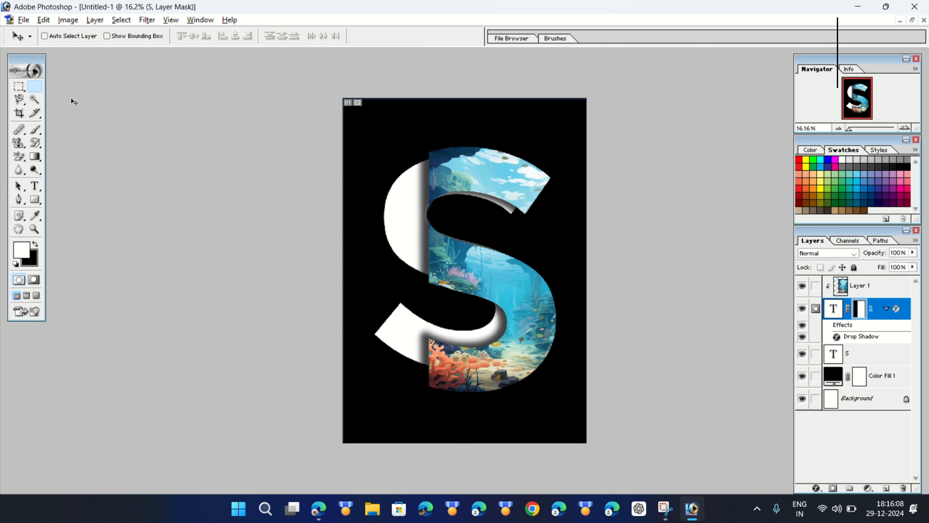
# - Create a new layer above the underwater image layer and add the orange-red text "PATY" at 50 pt above the large "S"
pyautogui.click(890, 285)
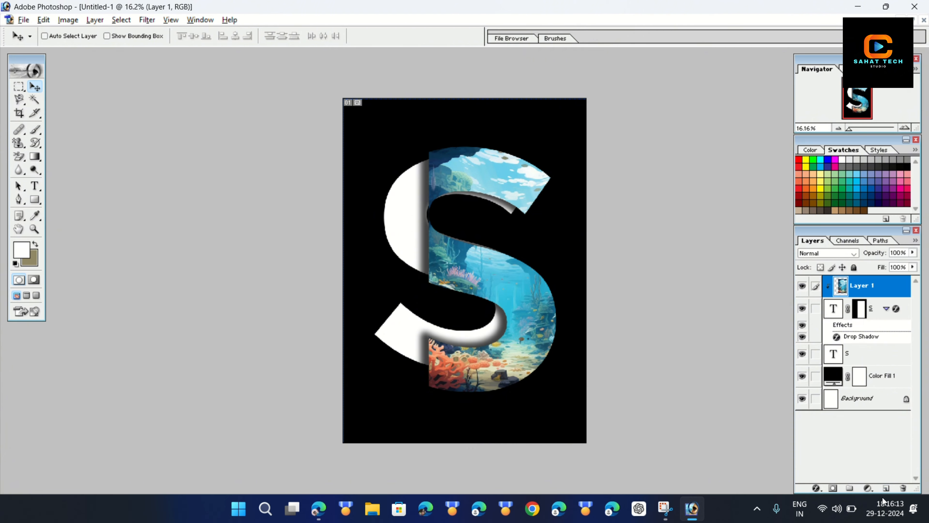
pyautogui.click(885, 489)
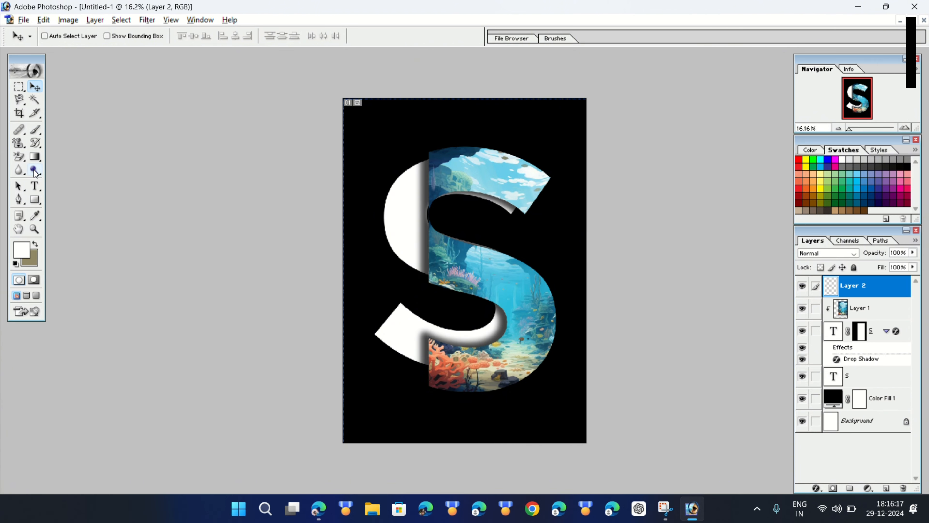
pyautogui.click(35, 185)
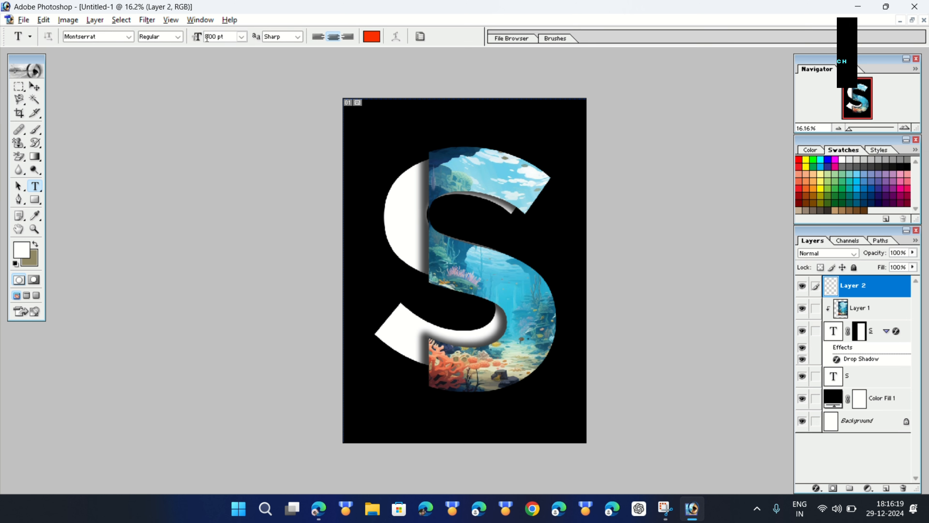
pyautogui.doubleClick(211, 36)
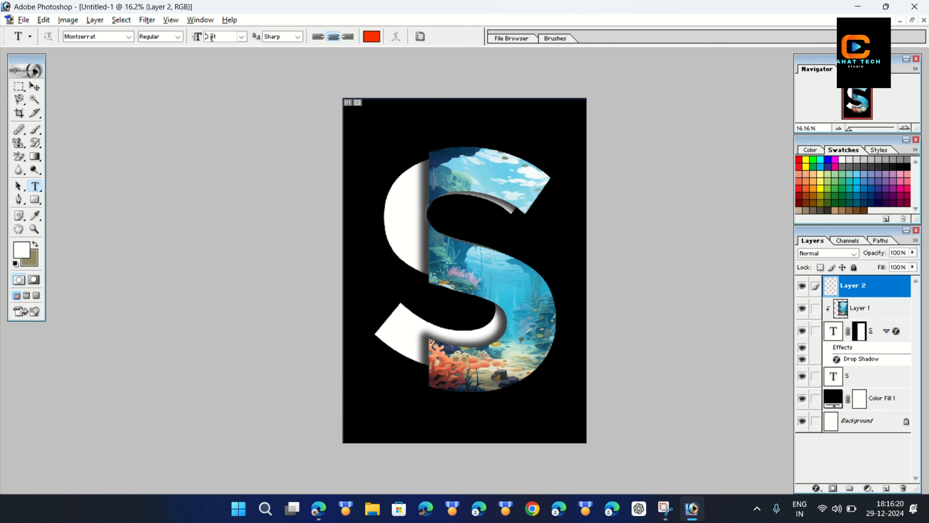
pyautogui.write('50')
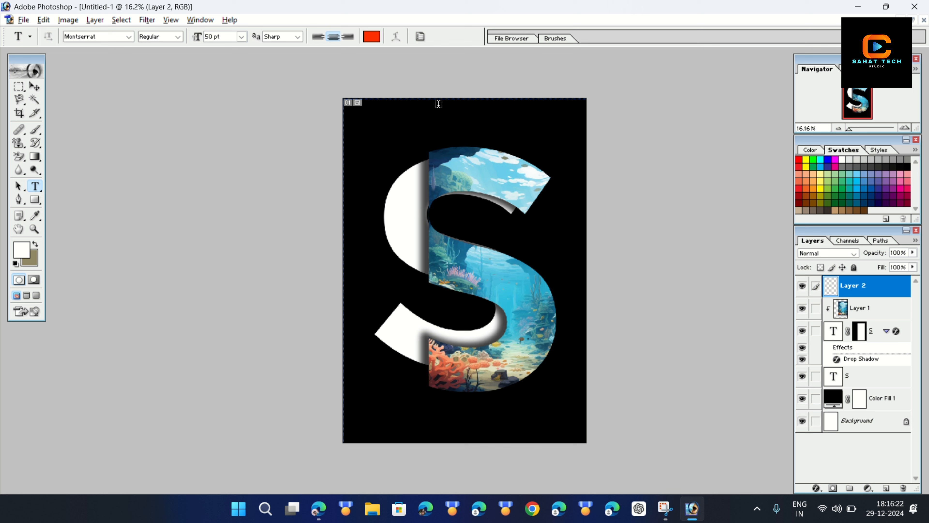
pyautogui.click(453, 126)
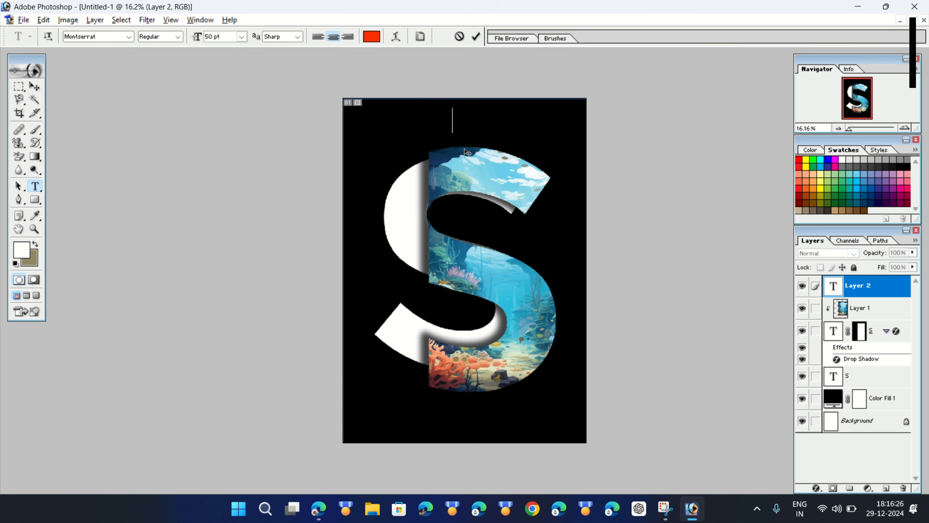
pyautogui.write('P')
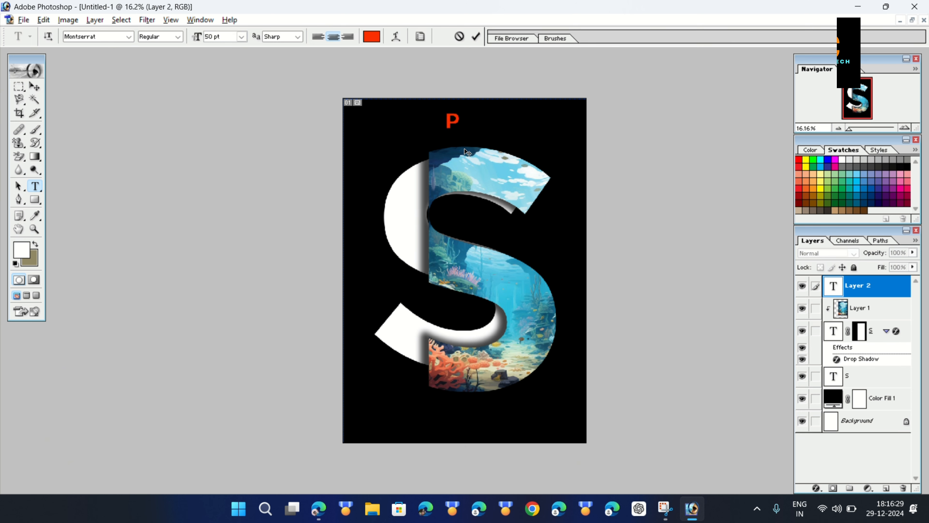
pyautogui.write('A')
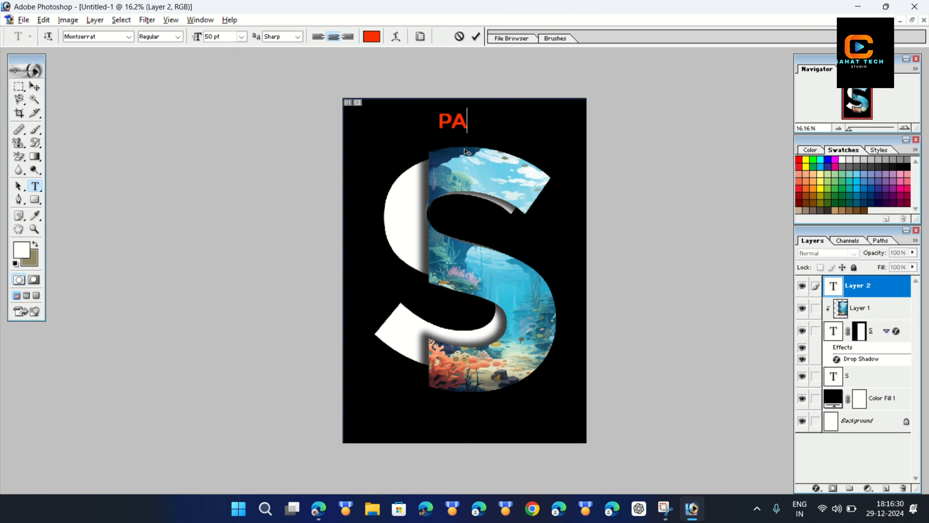
pyautogui.write('TY')
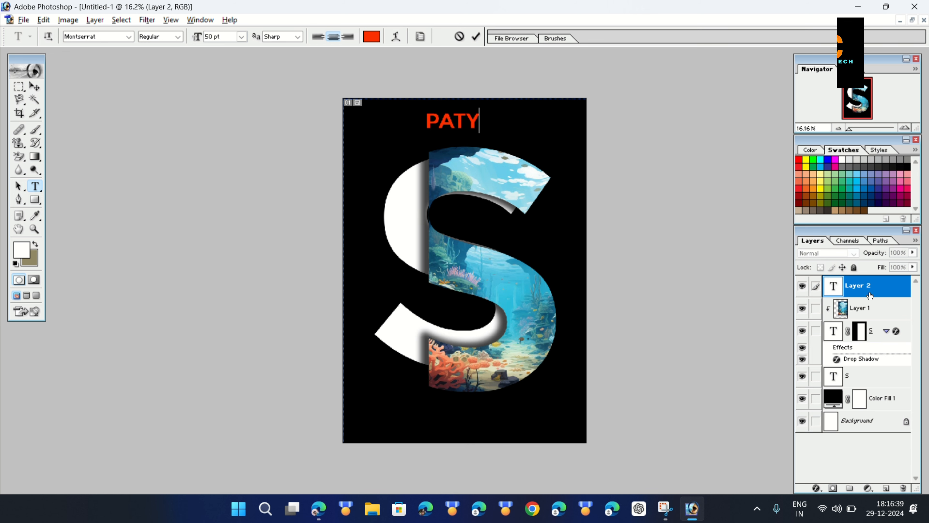
pyautogui.click(869, 489)
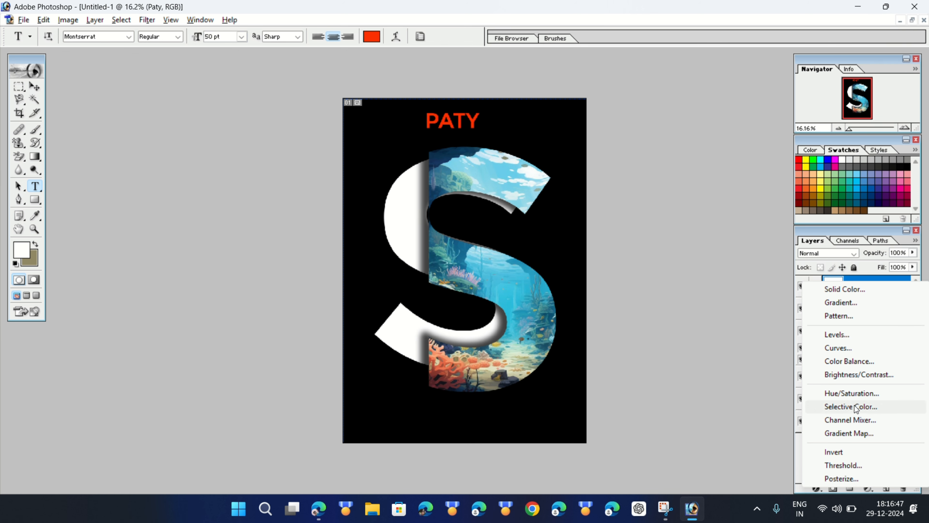
pyautogui.click(868, 489)
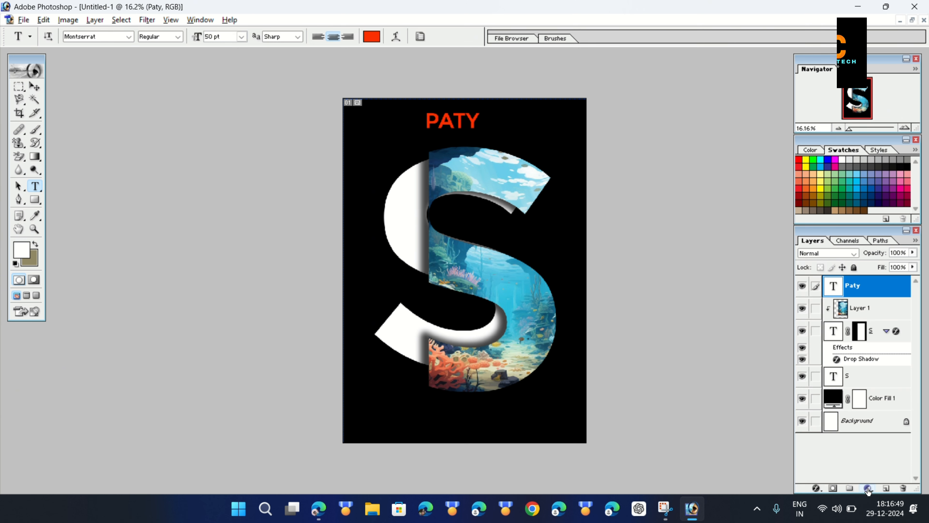
pyautogui.rightClick(869, 280)
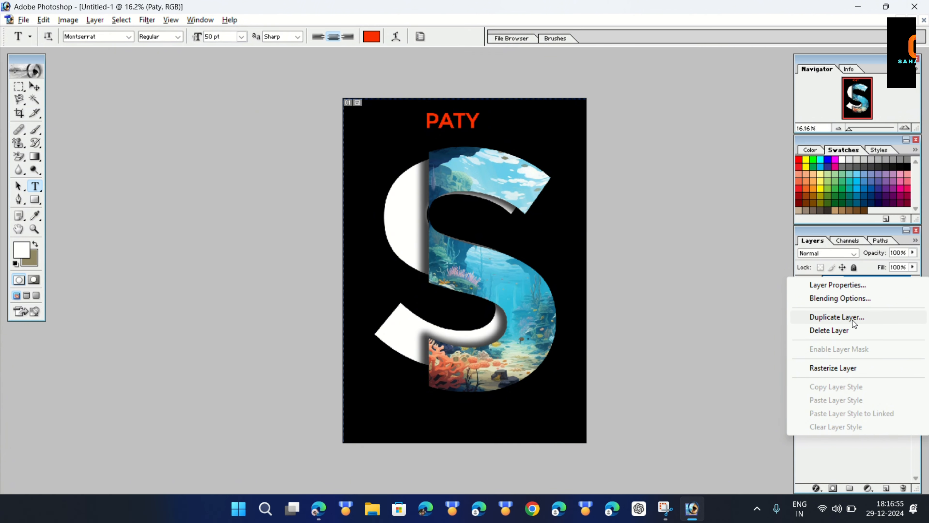
pyautogui.click(716, 385)
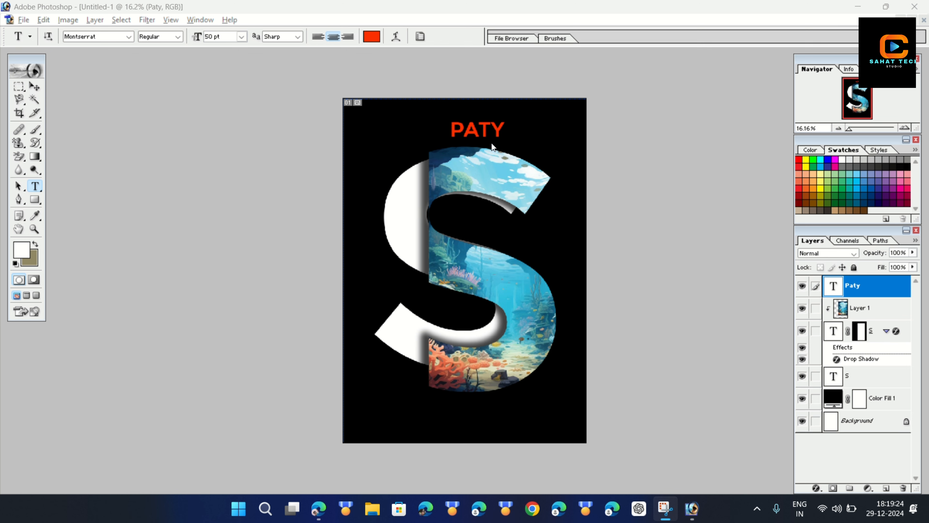
# - Insert a space between each letter of the "PATY" heading and nudge the text slightly down toward the large "S"
pyautogui.click(465, 128)
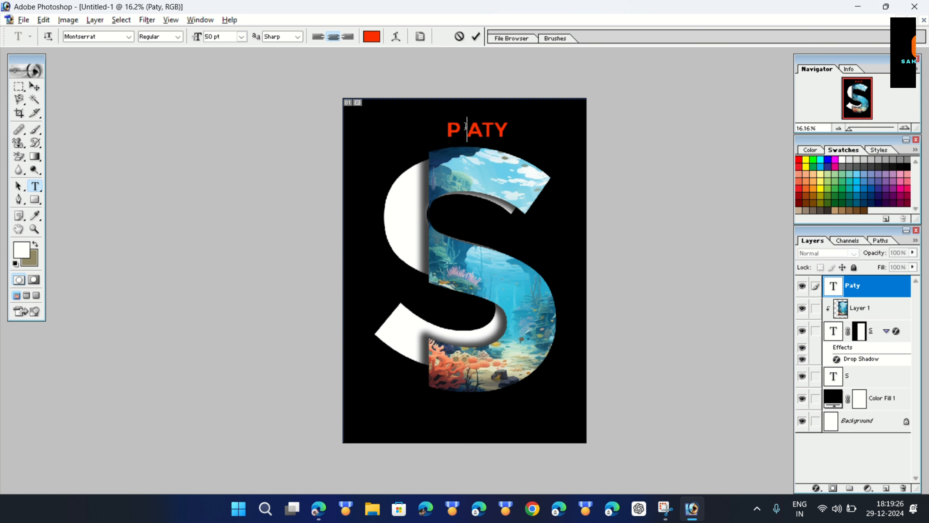
pyautogui.click(486, 132)
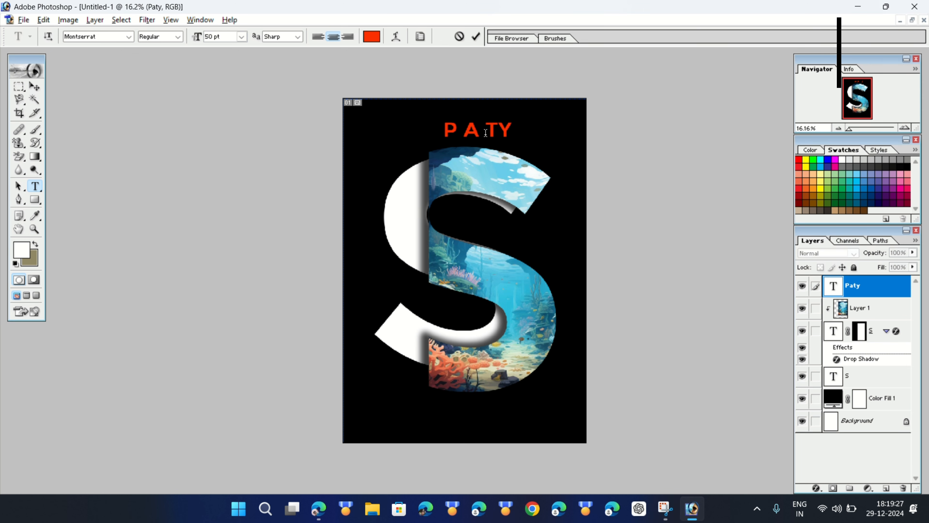
pyautogui.click(499, 136)
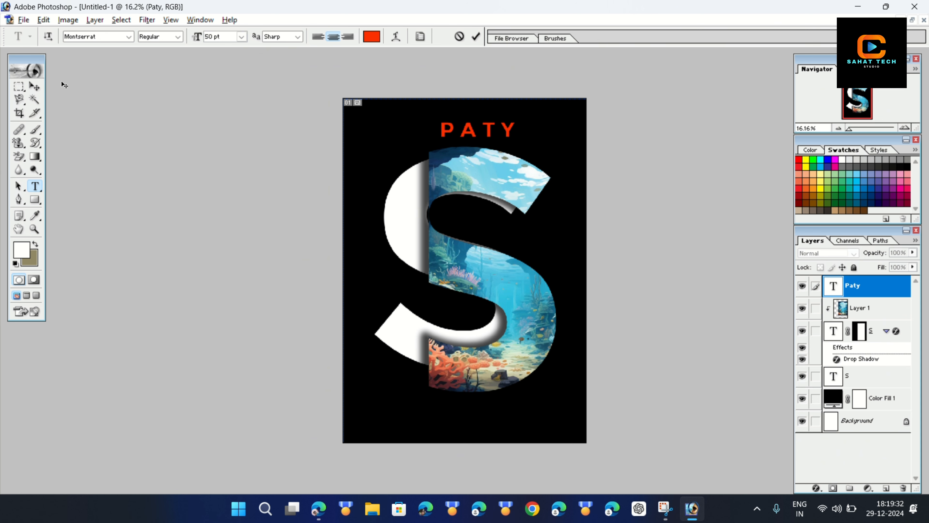
pyautogui.click(34, 87)
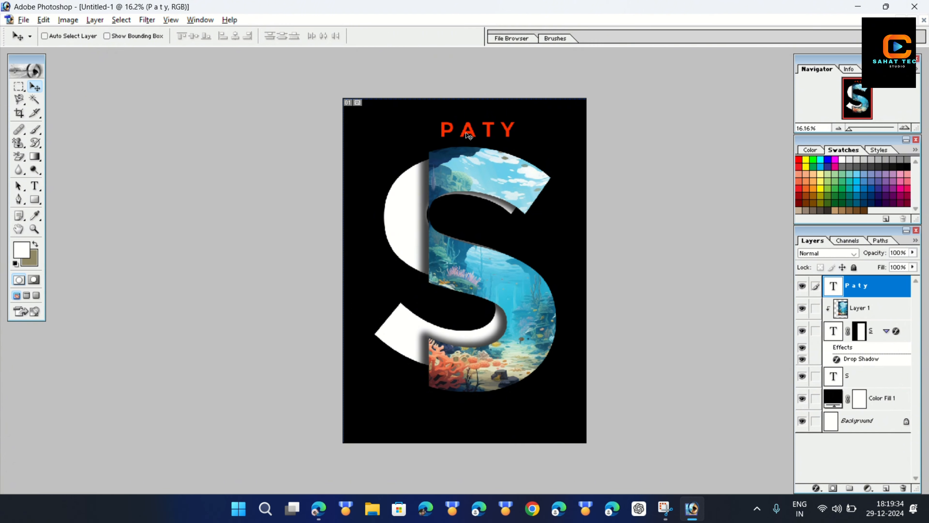
pyautogui.moveTo(468, 135); pyautogui.dragTo(468, 137)
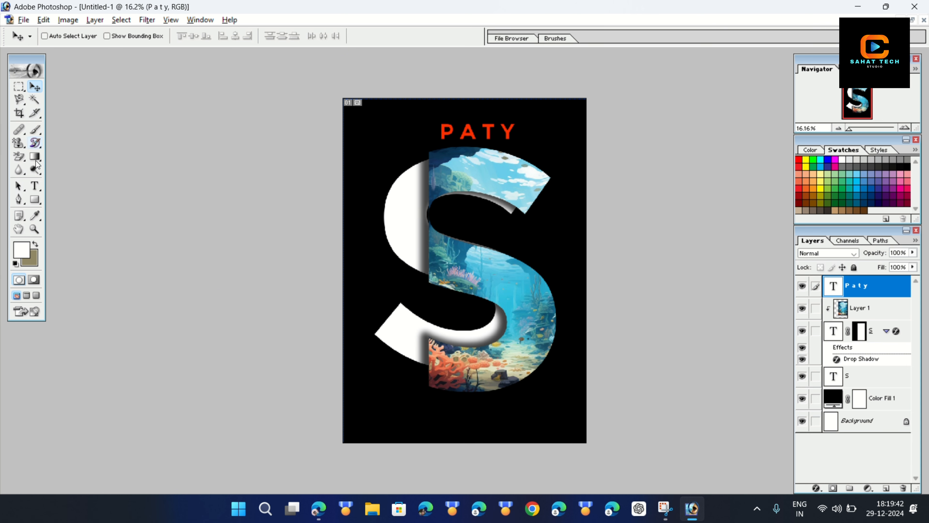
# - Add a separate 50 pt text reading "31 ST" beside the upper part of the white half of the "S"
pyautogui.click(40, 186)
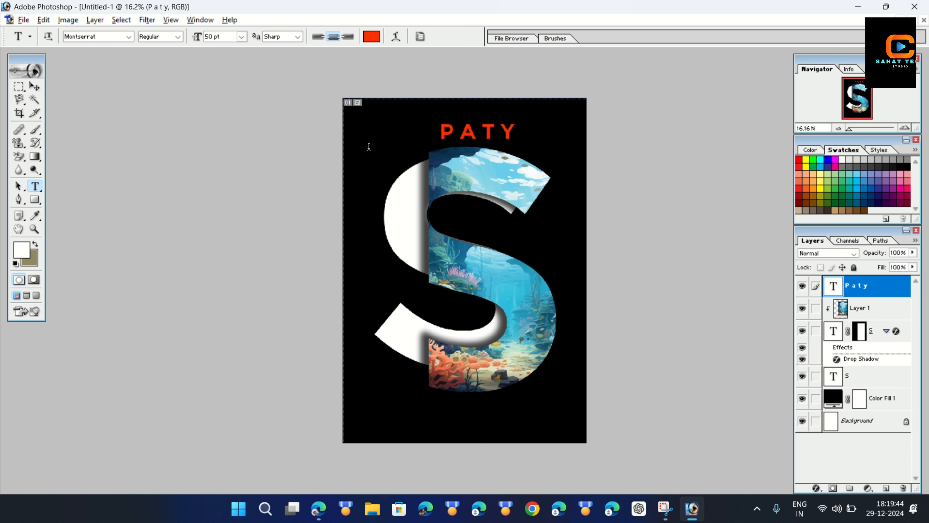
pyautogui.click(357, 182)
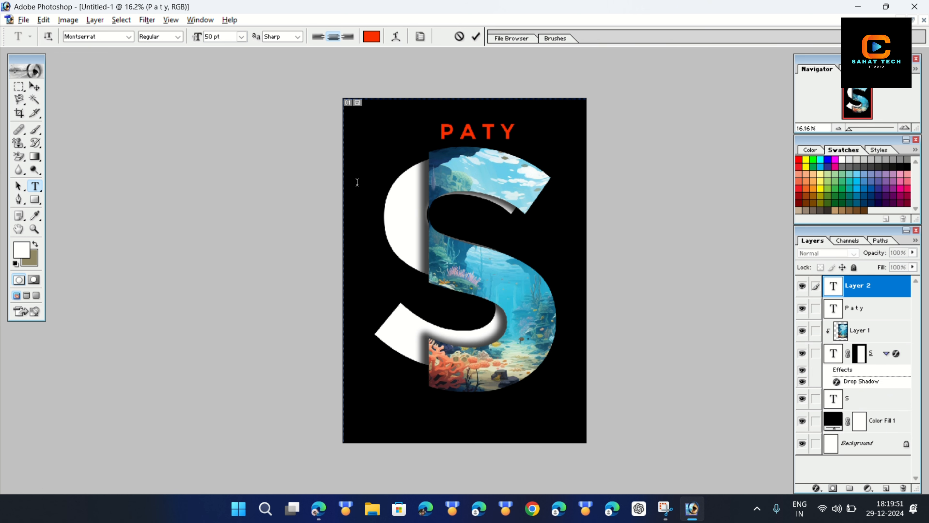
pyautogui.write('3')
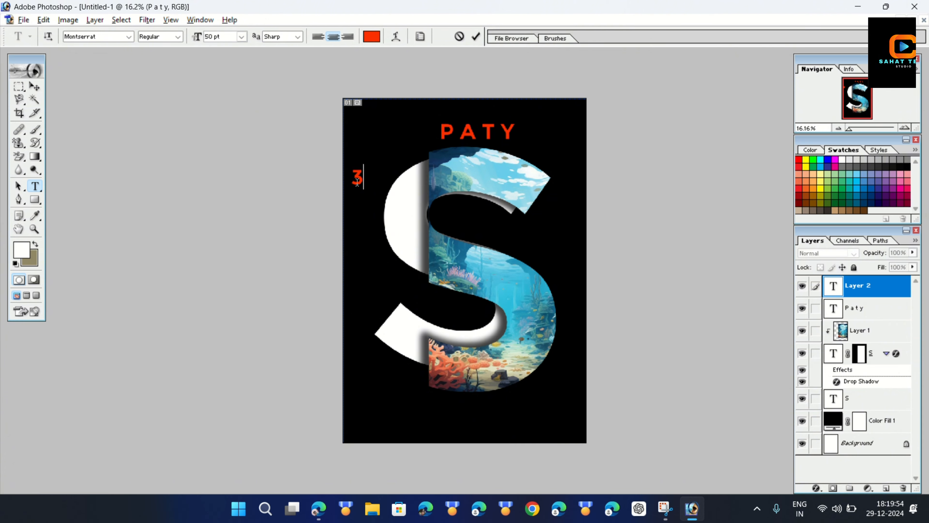
pyautogui.write('1')
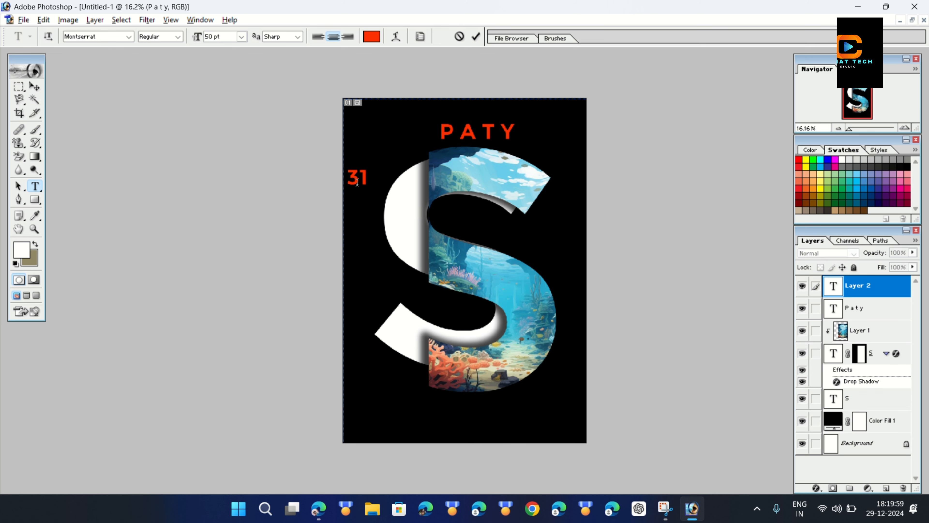
pyautogui.write(' ST')
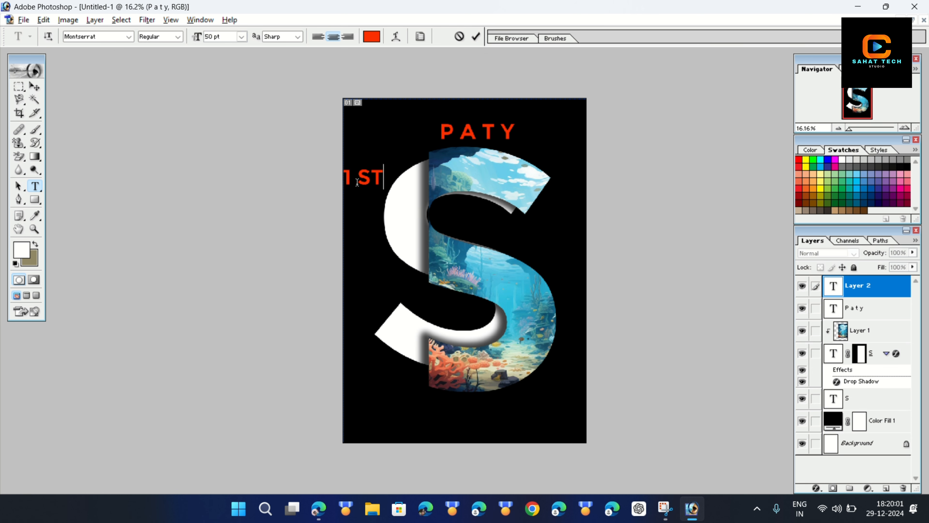